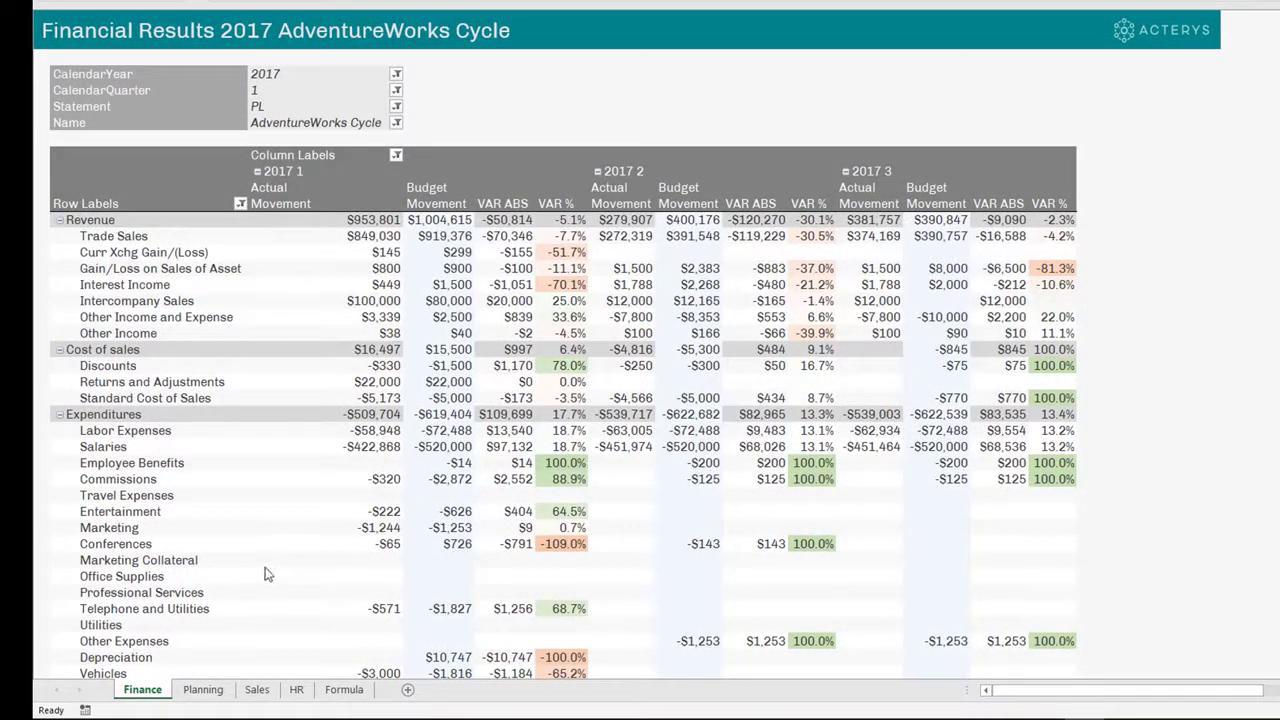
{"action": "left_click", "coordinate": [203, 690]}
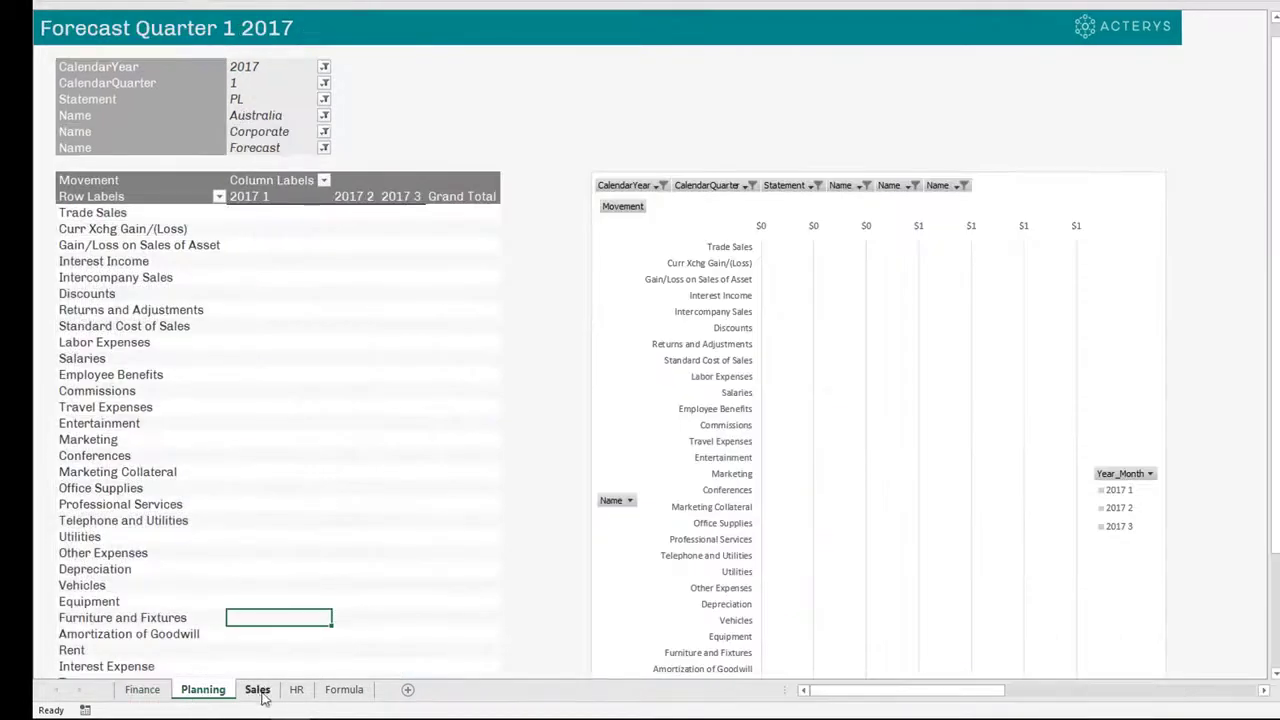
{"action": "left_click", "coordinate": [257, 692]}
{"action": "left_click", "coordinate": [296, 690]}
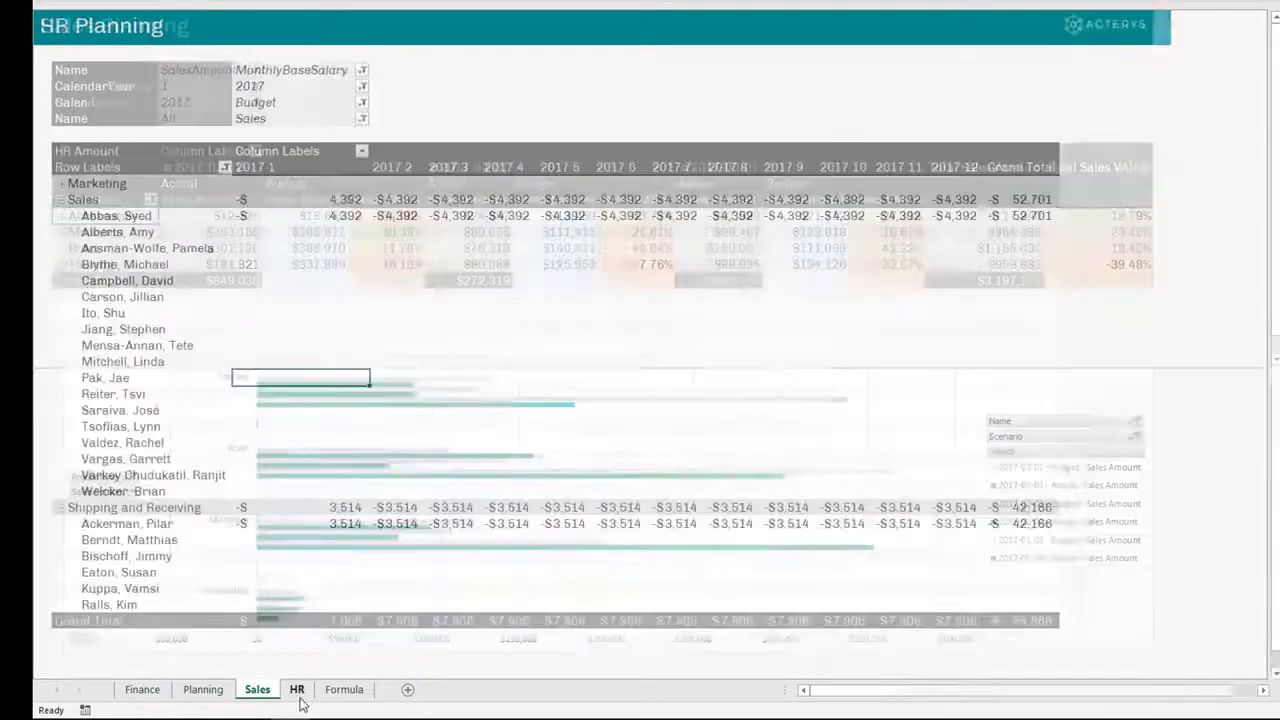
{"action": "left_click", "coordinate": [145, 692]}
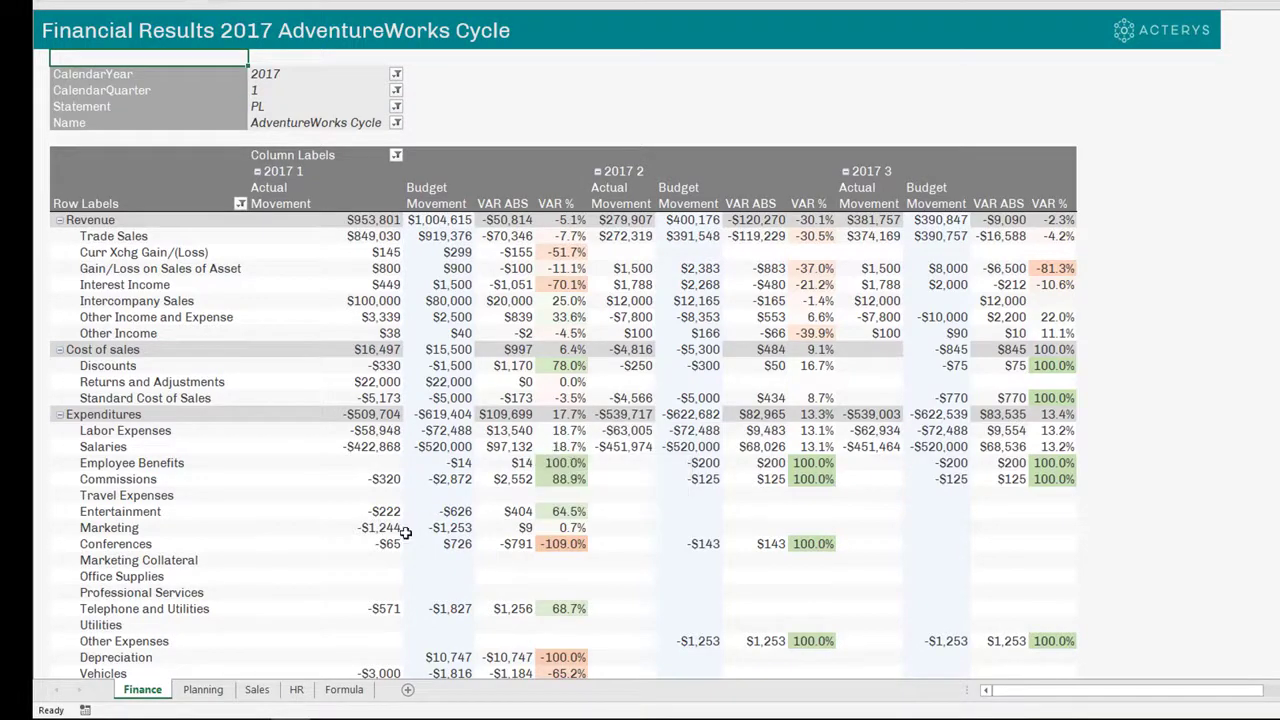
{"action": "left_click", "coordinate": [226, 689]}
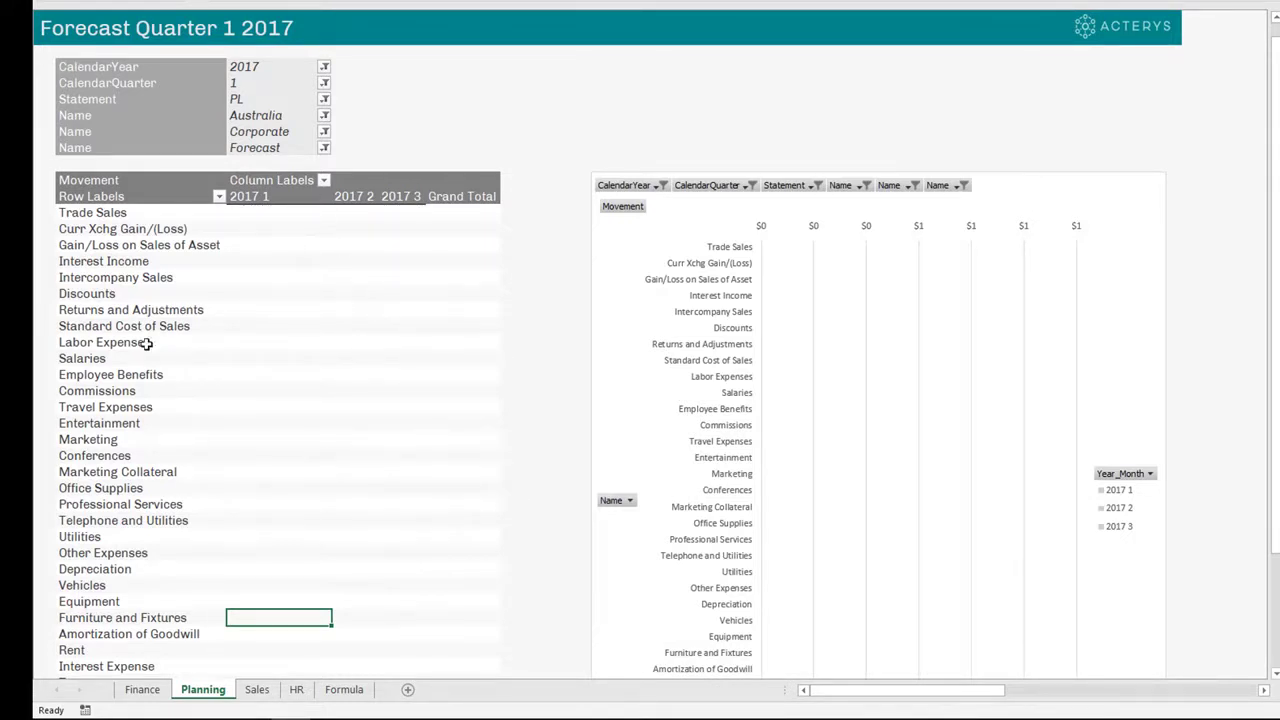
{"action": "mouse_move", "coordinate": [285, 306]}
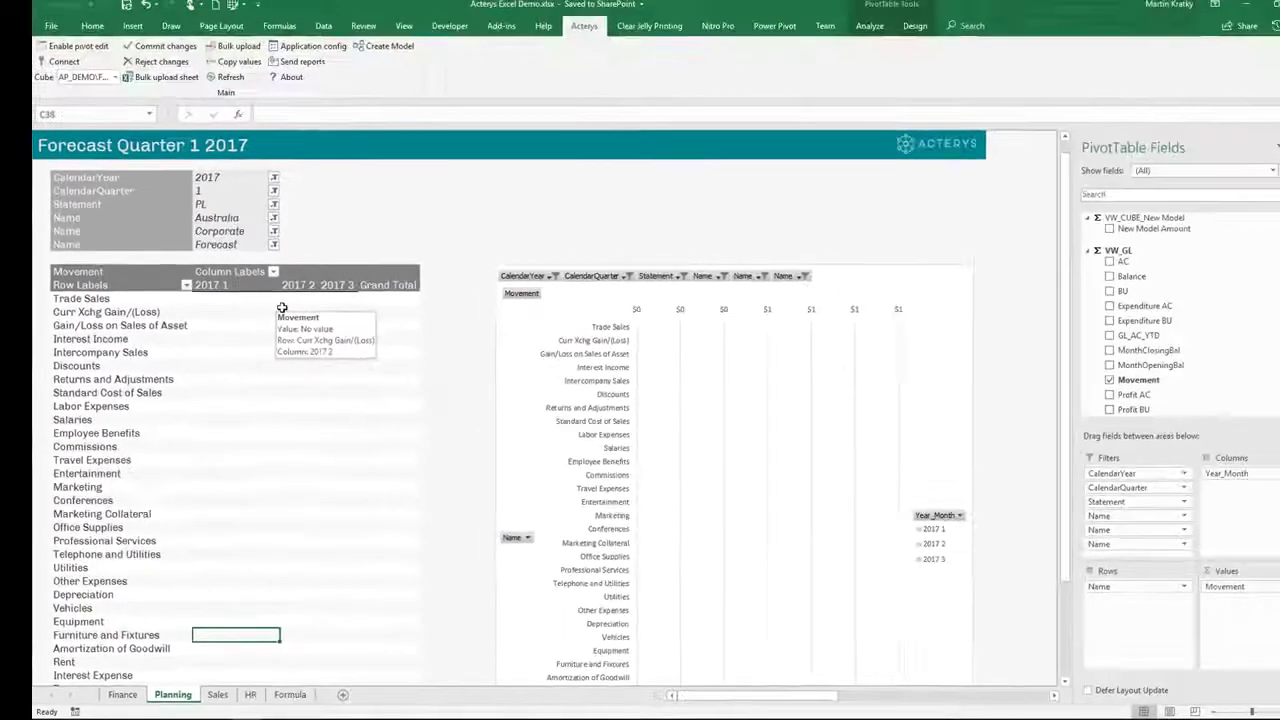
Step: Collapse the VW_GL, VW_HR, VW_Sales, DimDate and DimDepartmentGroup groups in the forecast pivot's field list
{"action": "left_click", "coordinate": [345, 213]}
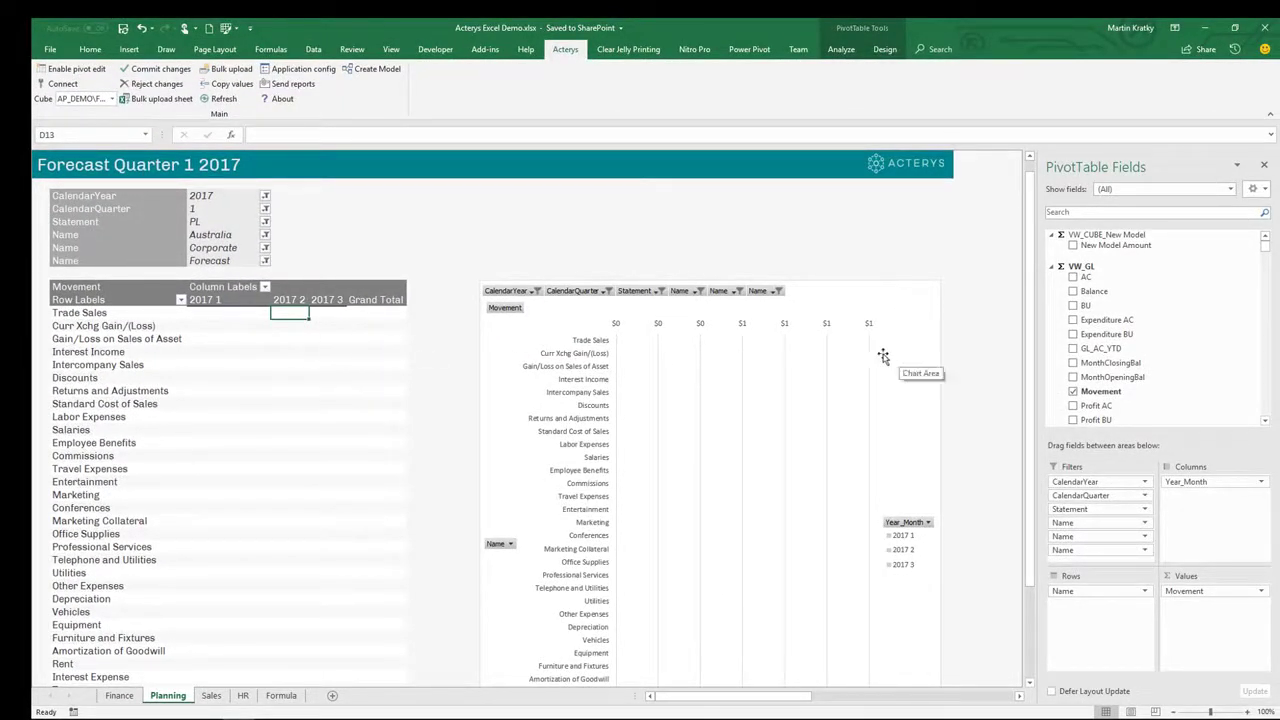
{"action": "left_click", "coordinate": [1052, 266]}
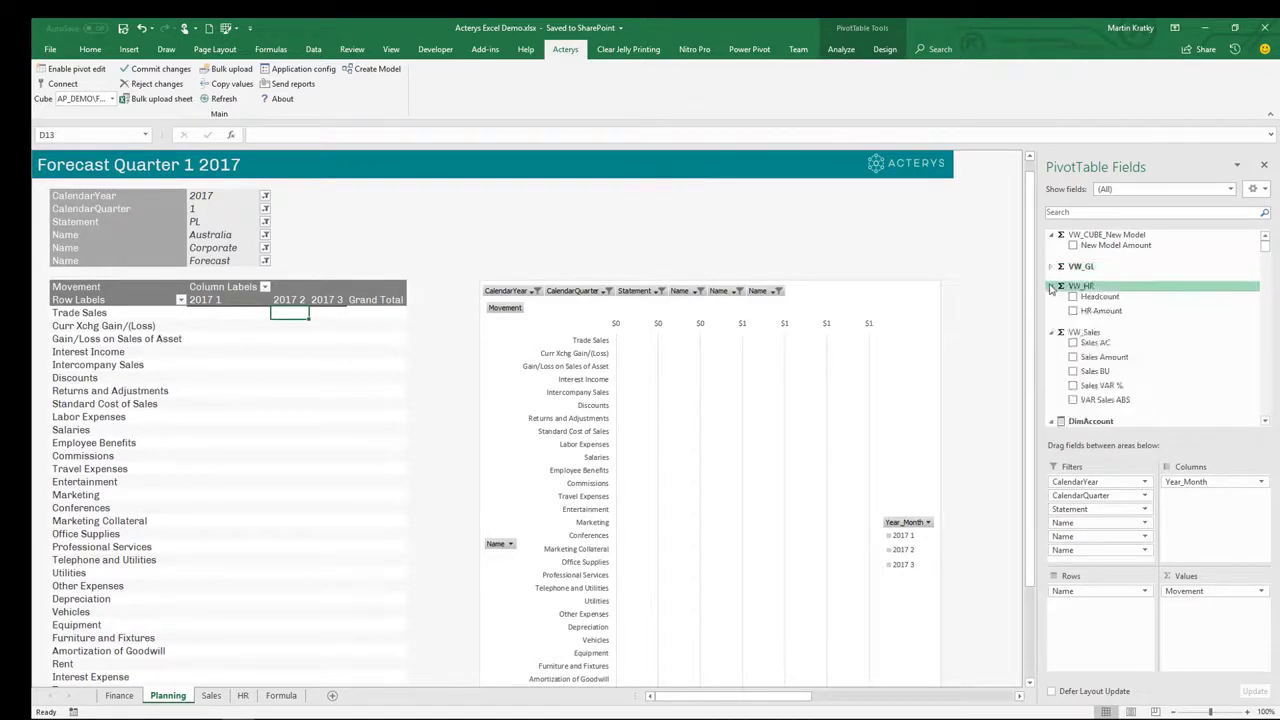
{"action": "left_click", "coordinate": [1052, 305]}
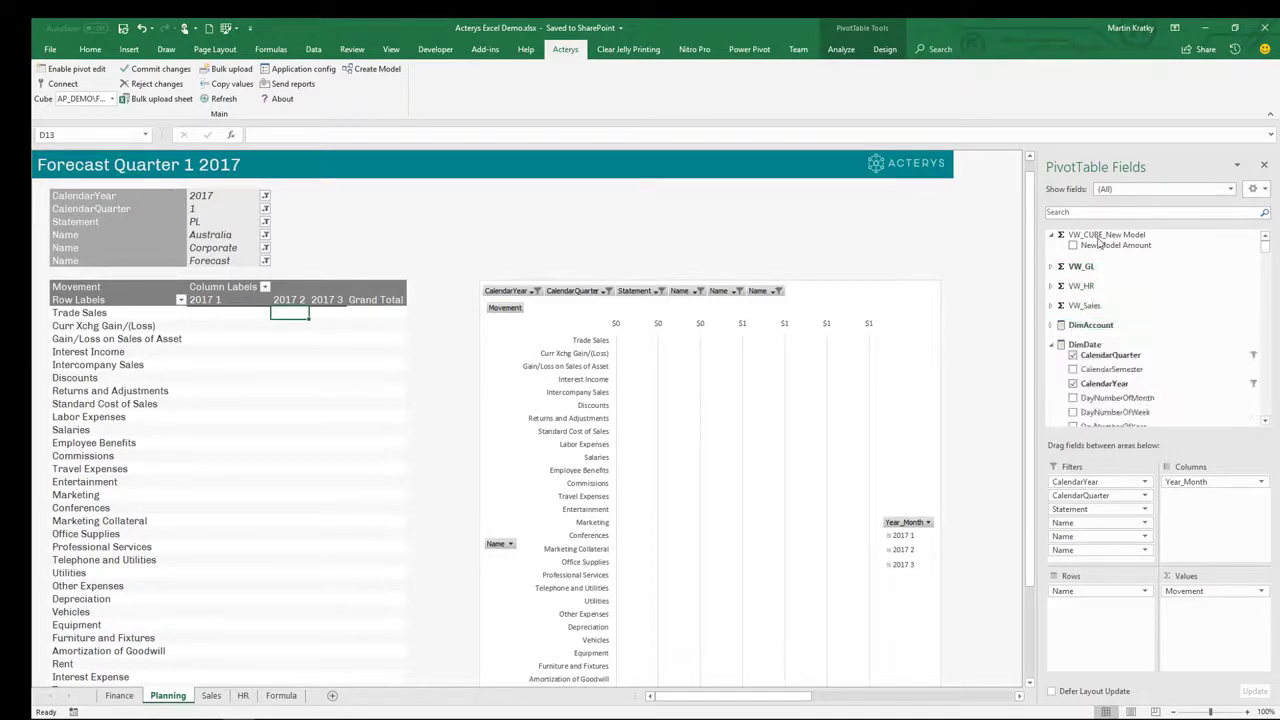
{"action": "left_click", "coordinate": [1052, 344]}
{"action": "left_click", "coordinate": [1052, 364]}
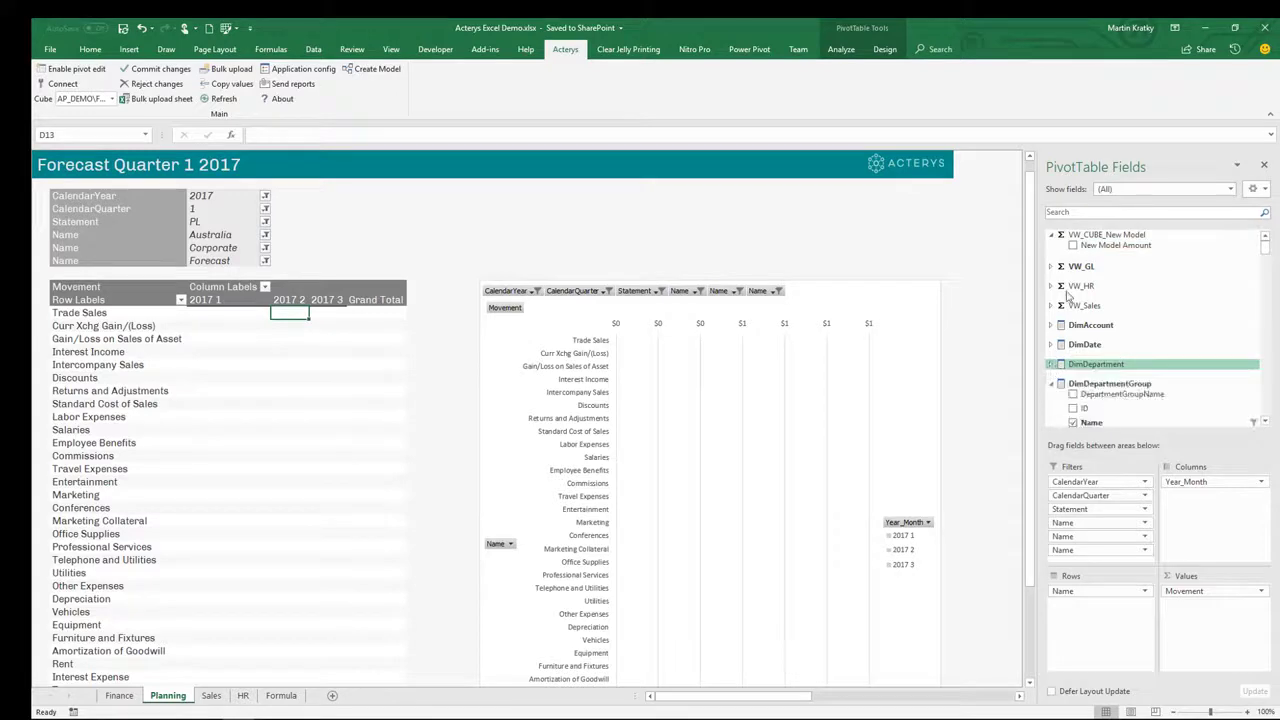
{"action": "left_click", "coordinate": [1052, 384]}
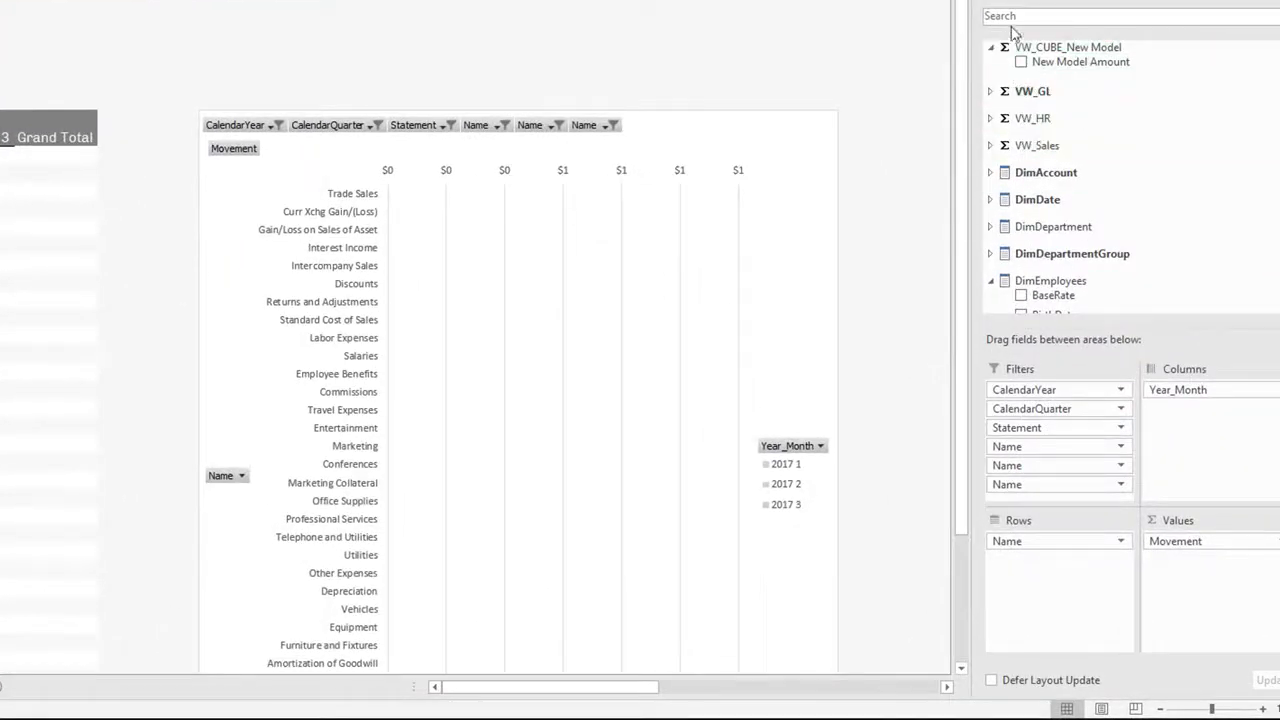
Step: Search fields for 'account' and add DimAccount's AccountGroup to Rows above Name
{"action": "left_click", "coordinate": [1019, 17]}
{"action": "type", "text": "account"}
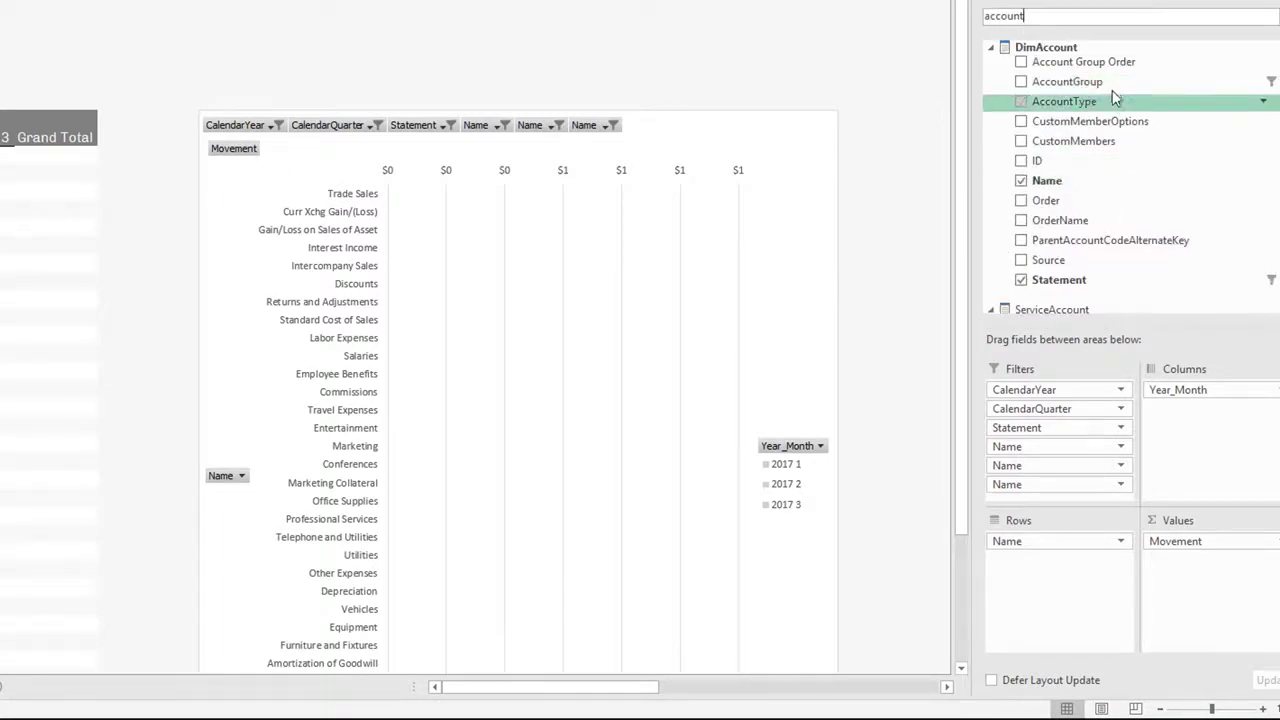
{"action": "left_click_drag", "start_coordinate": [1090, 81], "coordinate": [1063, 538]}
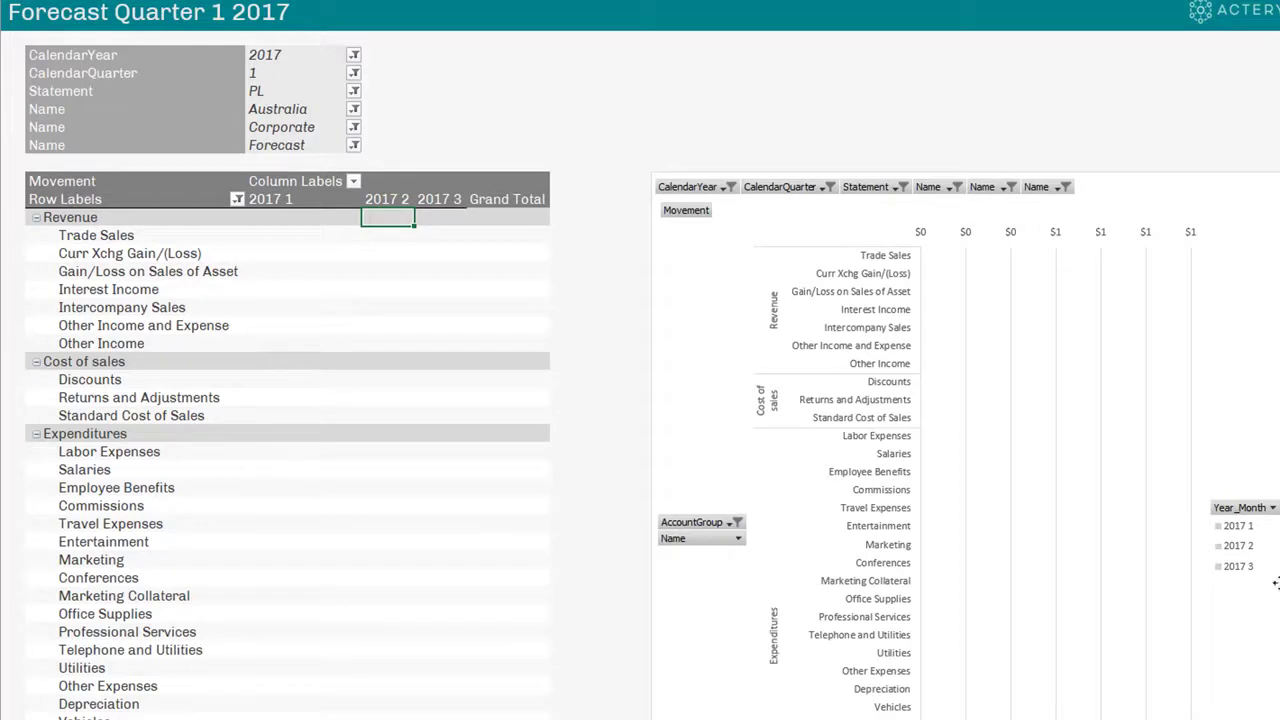
{"action": "mouse_move", "coordinate": [387, 397]}
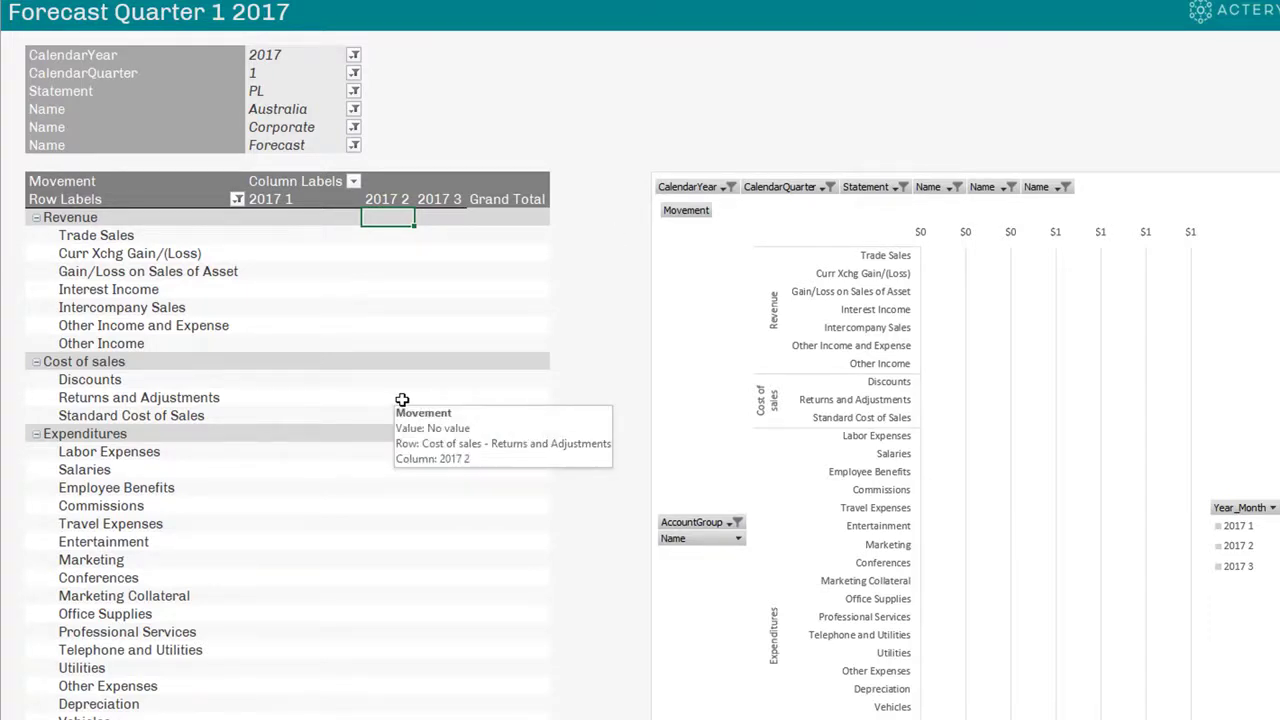
Step: Set the Q1 2017 pivot's scenario Name filter to Budget
{"action": "key", "text": "Down"}
{"action": "key", "text": "Left"}
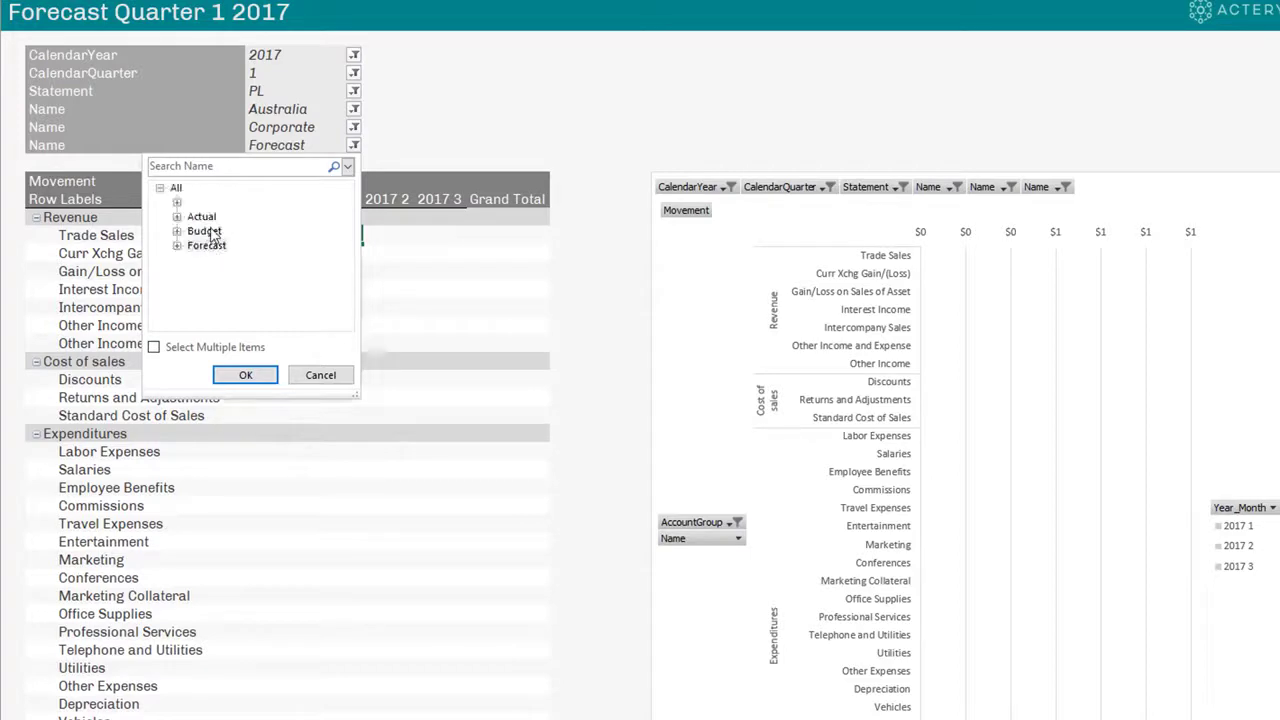
{"action": "left_click", "coordinate": [204, 231]}
{"action": "left_click", "coordinate": [256, 381]}
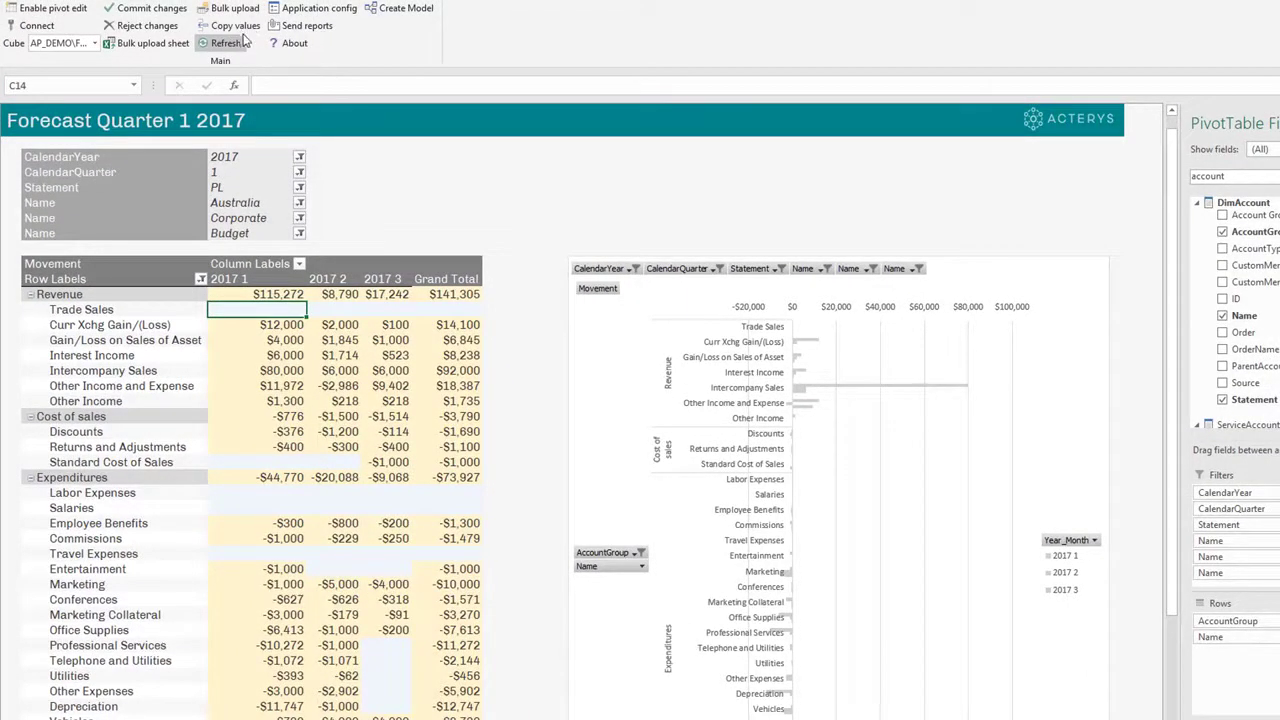
Step: Use Acterys Copy values to copy Budget into the Forecast scenario, then filter the pivot to Forecast
{"action": "left_click", "coordinate": [240, 28]}
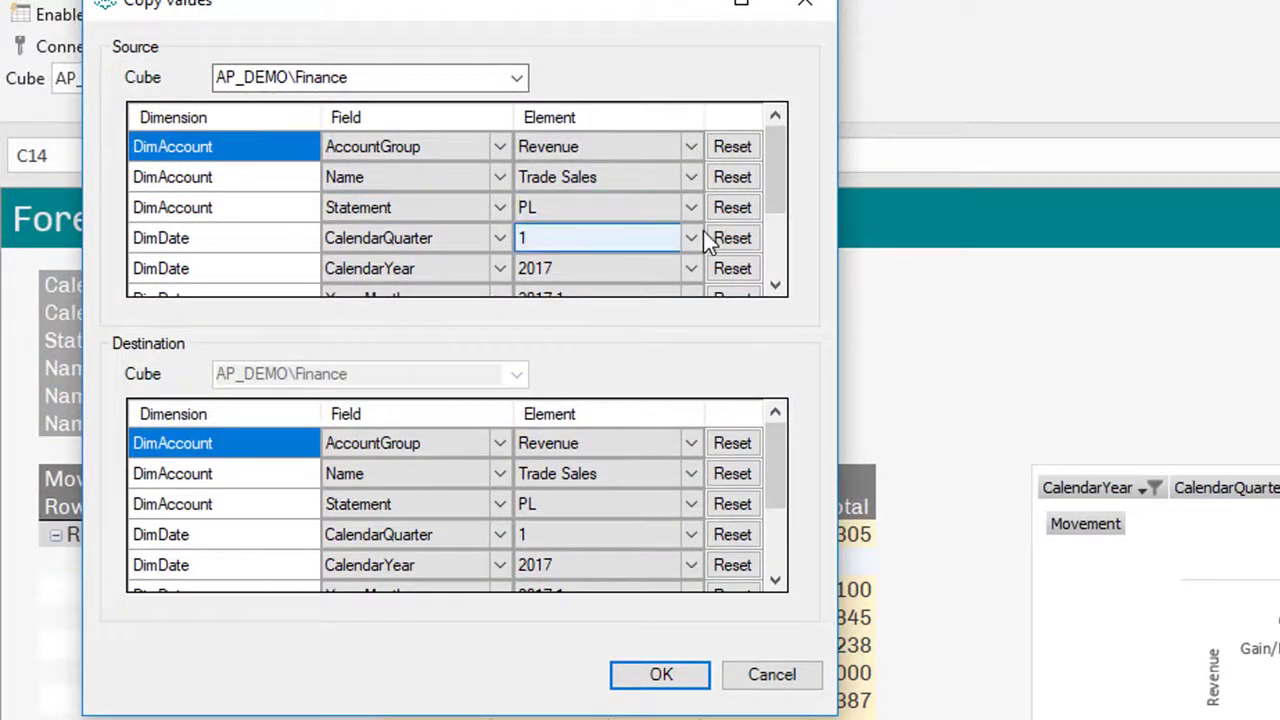
{"action": "left_click_drag", "start_coordinate": [770, 205], "coordinate": [775, 259]}
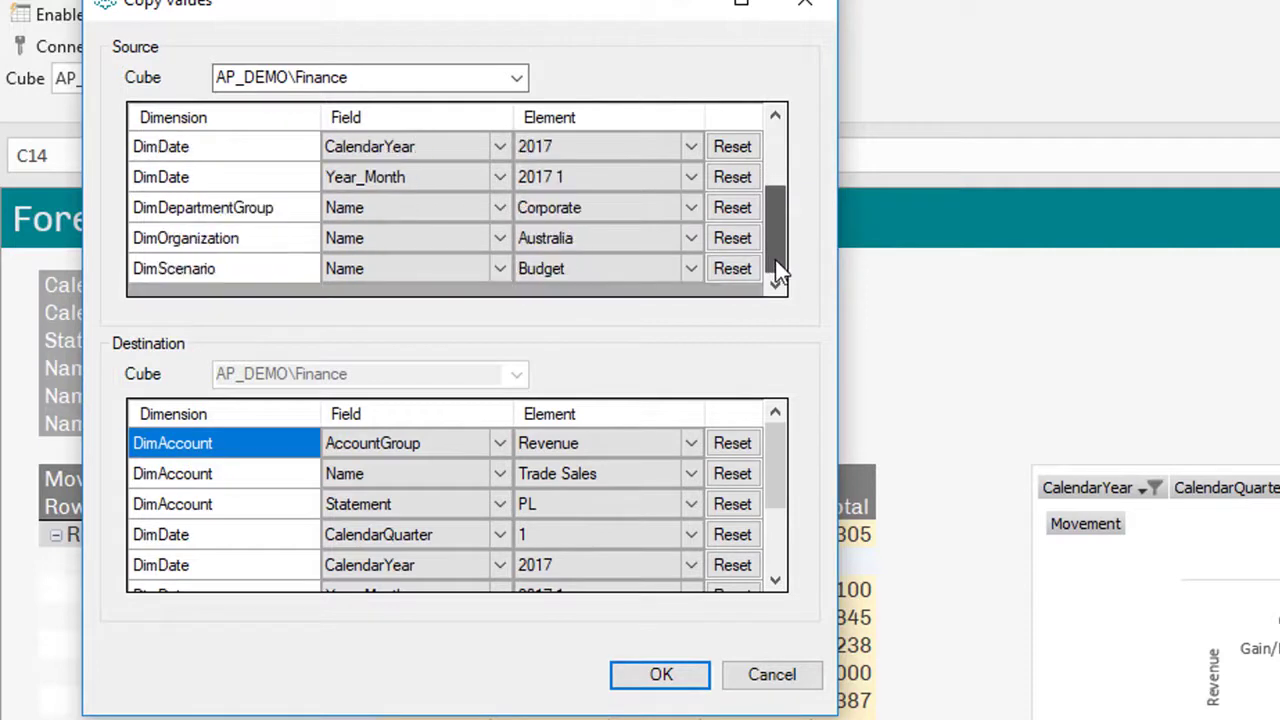
{"action": "left_click", "coordinate": [785, 500]}
{"action": "left_click", "coordinate": [696, 566]}
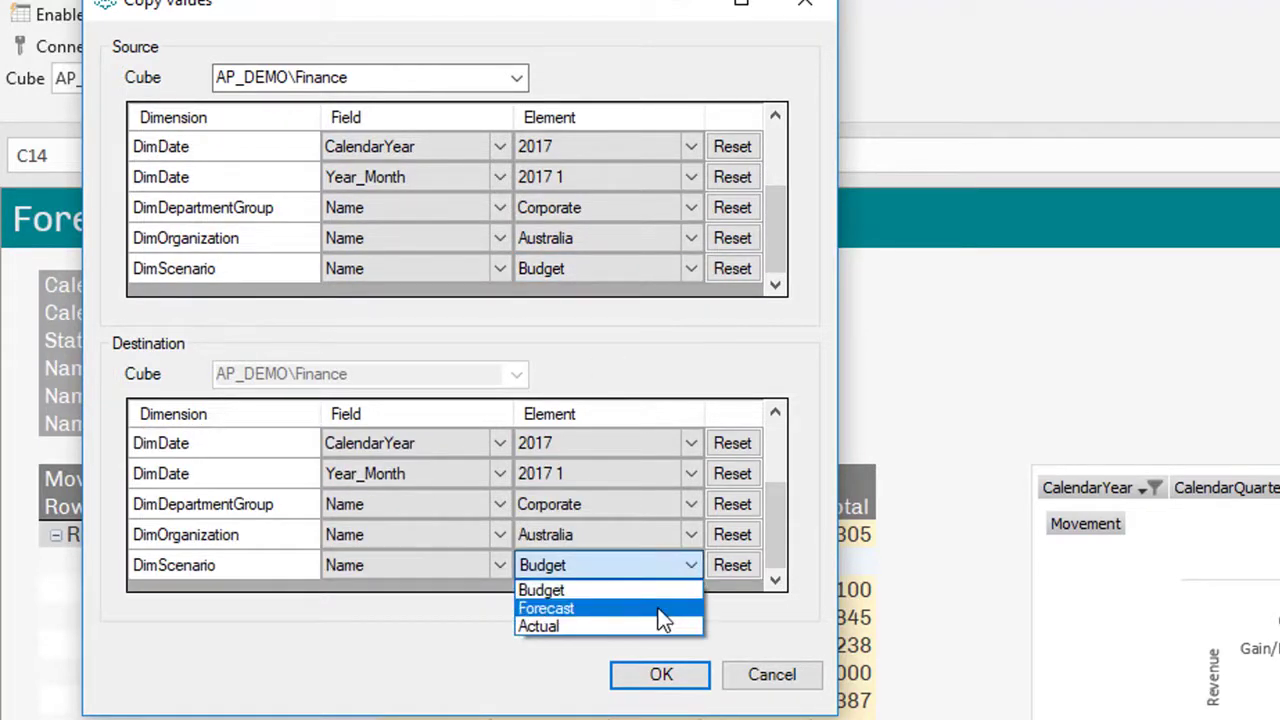
{"action": "left_click", "coordinate": [660, 609]}
{"action": "left_click", "coordinate": [775, 678]}
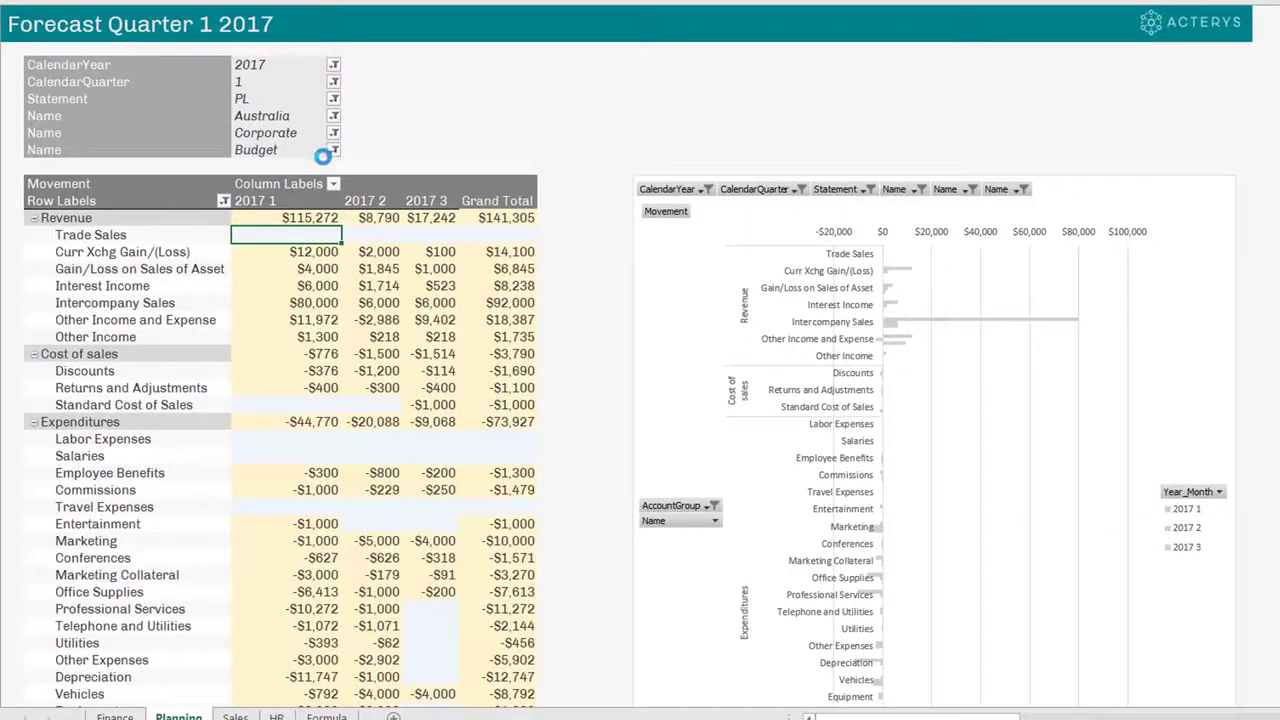
{"action": "left_click", "coordinate": [332, 150]}
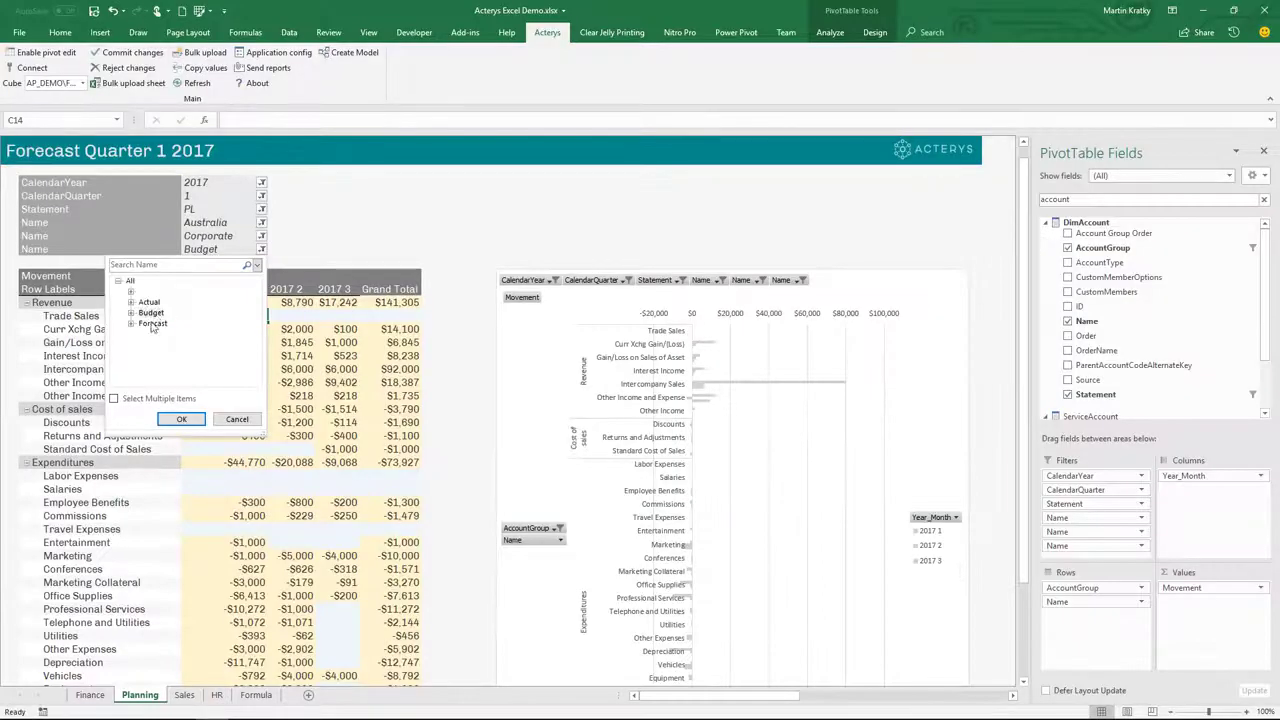
{"action": "left_click", "coordinate": [195, 418]}
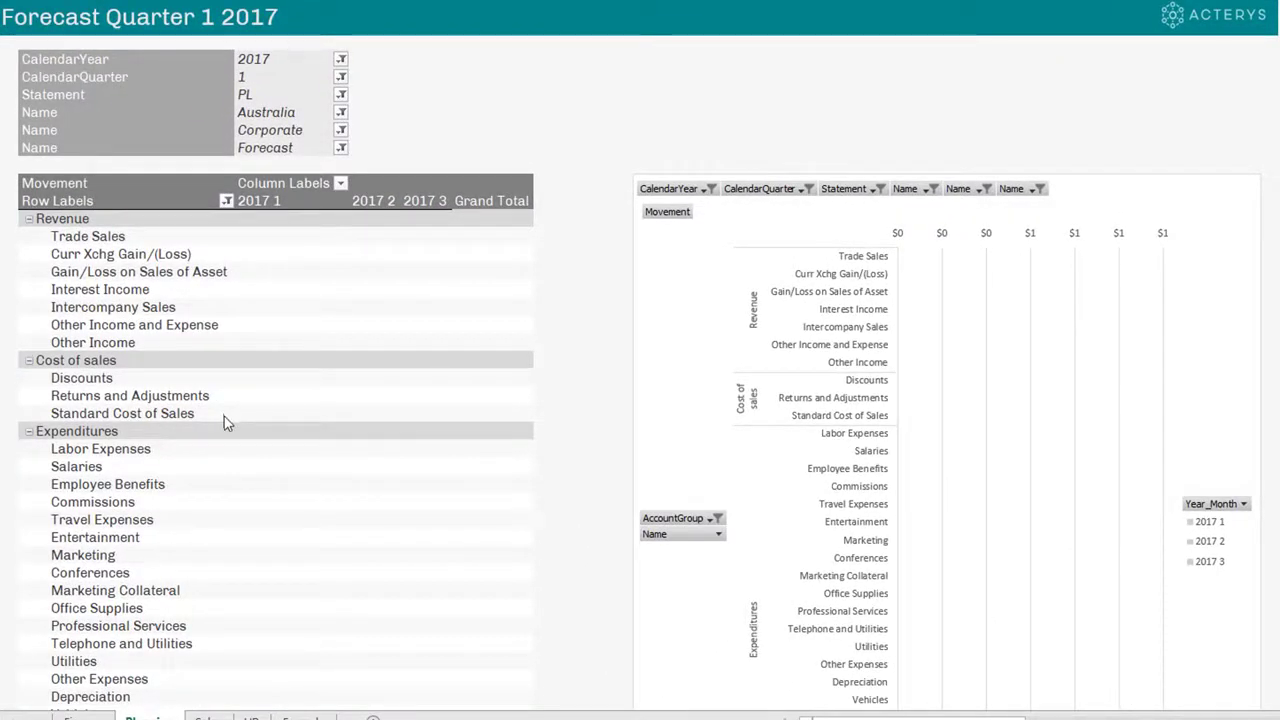
Step: Enter -$1,000 Standard Cost of Sales for 2017 1 and fill it across 2017 2 and 2017 3
{"action": "left_click", "coordinate": [233, 402]}
{"action": "mouse_move", "coordinate": [291, 413]}
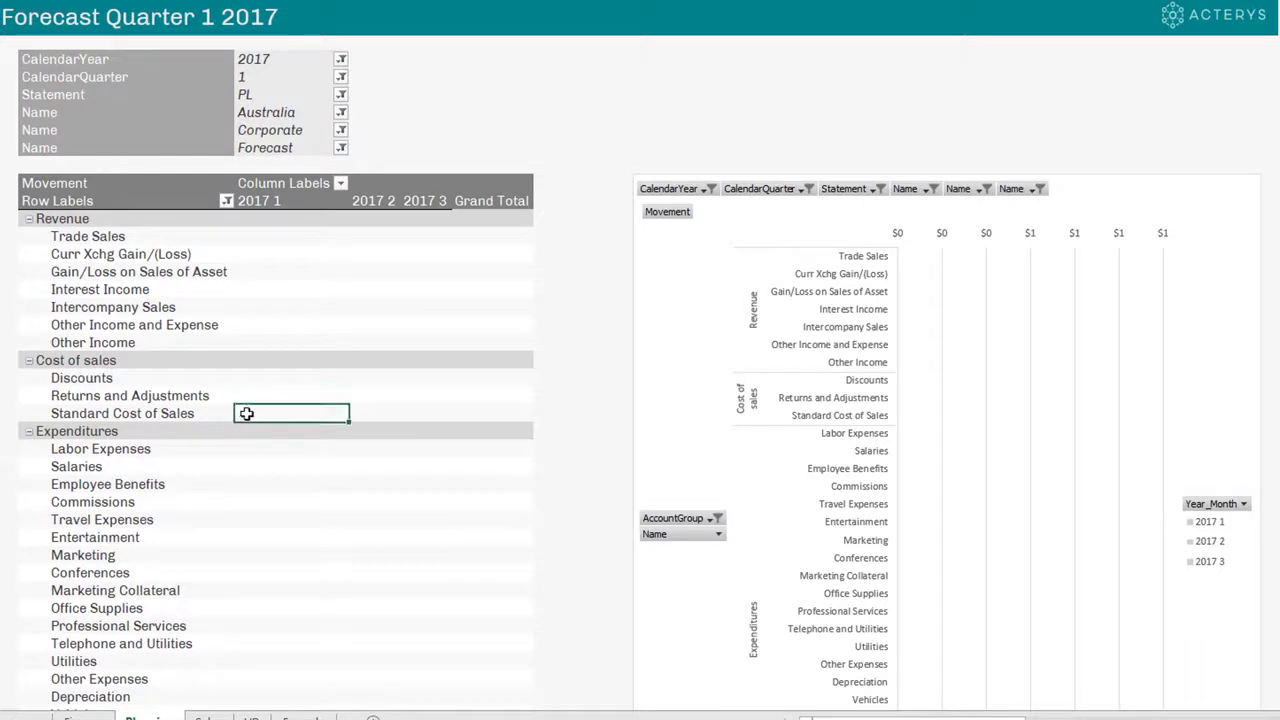
{"action": "type", "text": "1000"}
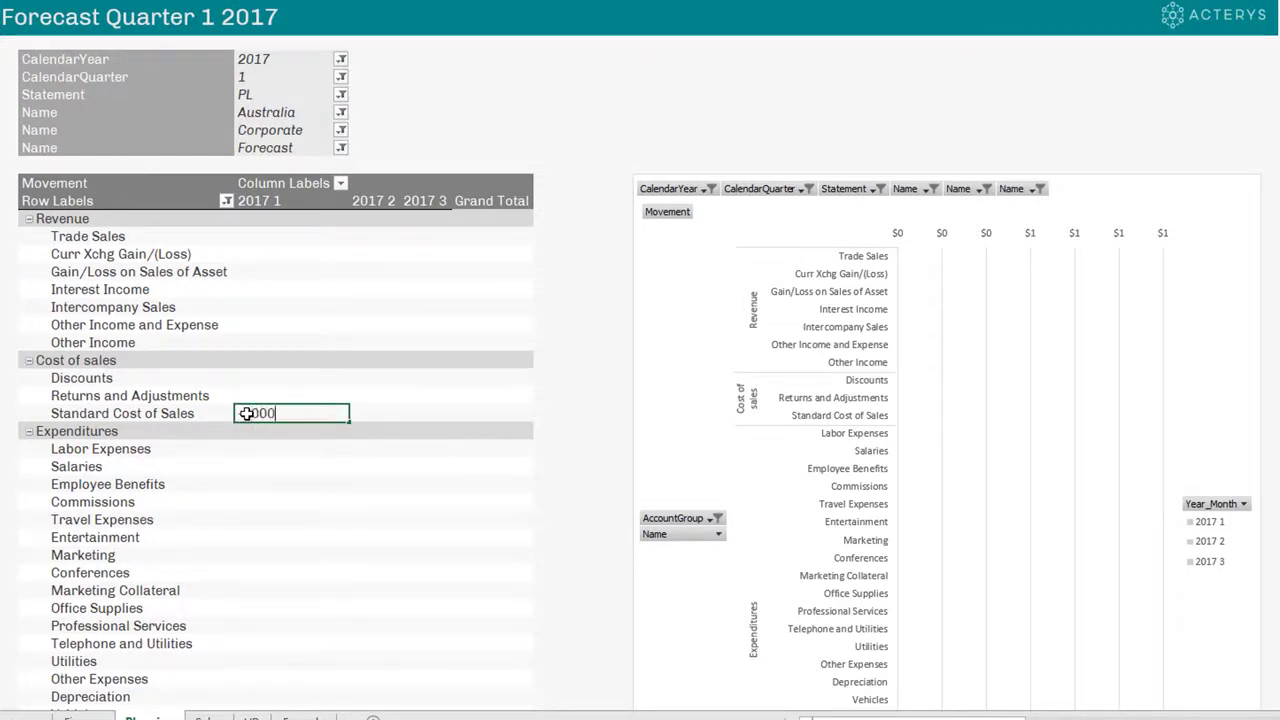
{"action": "key", "text": "Return"}
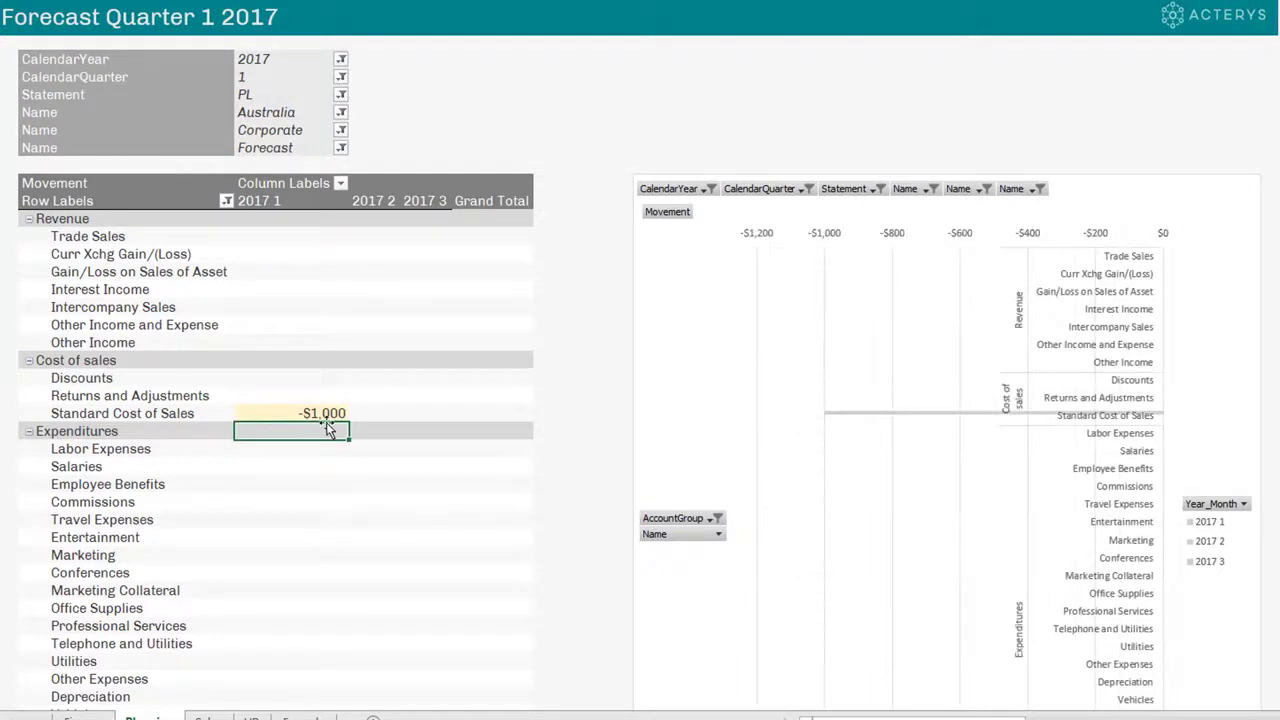
{"action": "left_click", "coordinate": [335, 414]}
{"action": "left_click_drag", "start_coordinate": [349, 420], "coordinate": [450, 420]}
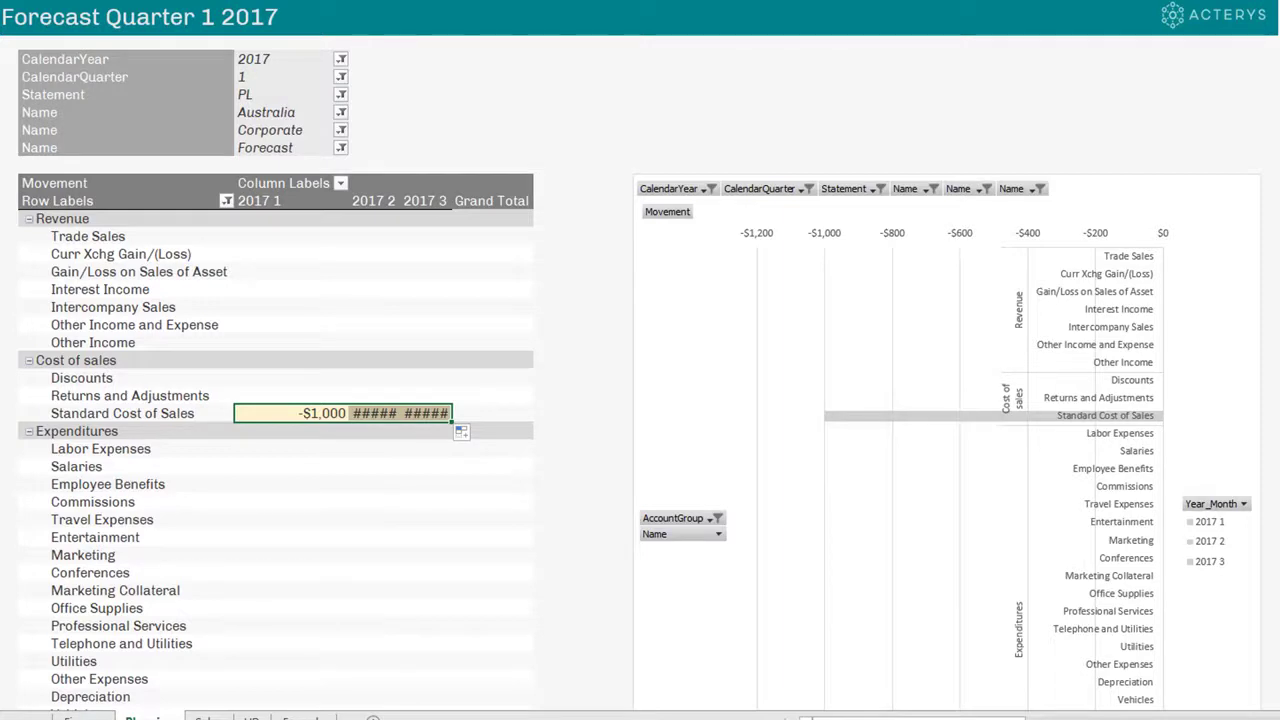
Step: Enter =C24*.1 in Returns and Adjustments 2017 1 and fill the -$100 across 2017 2 and 2017 3
{"action": "left_click", "coordinate": [268, 480]}
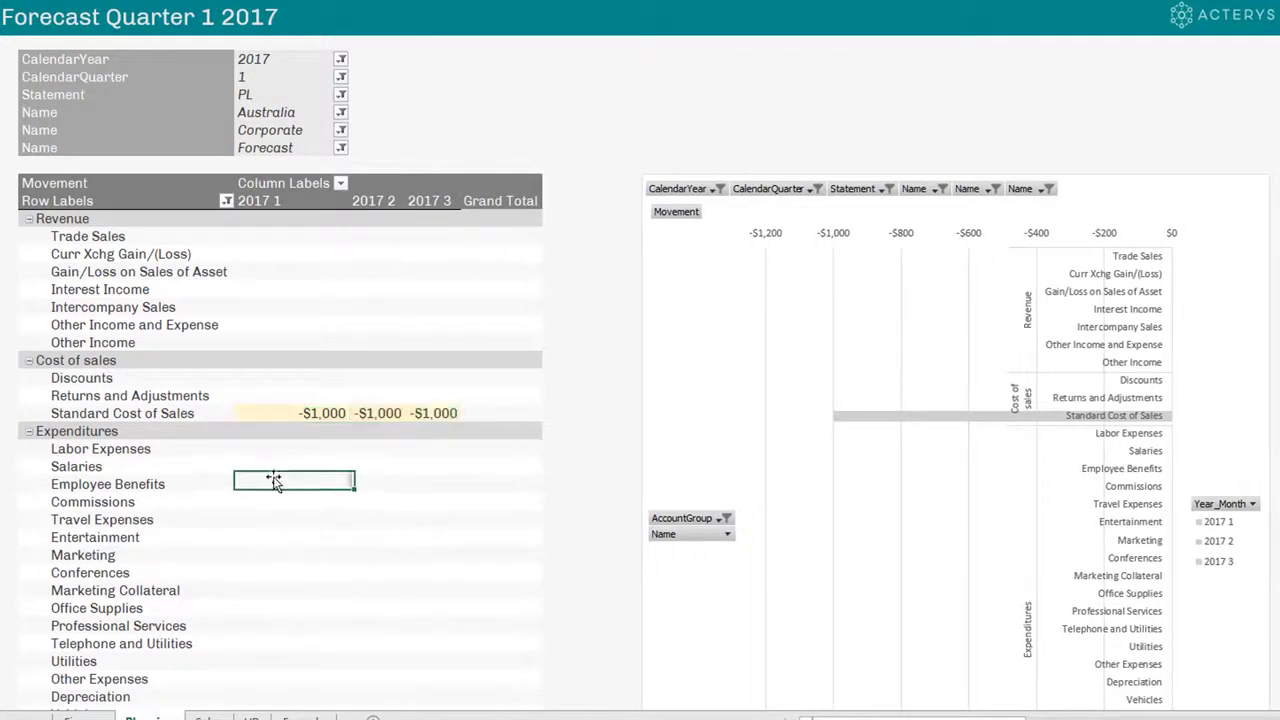
{"action": "left_click", "coordinate": [271, 395]}
{"action": "mouse_move", "coordinate": [429, 466]}
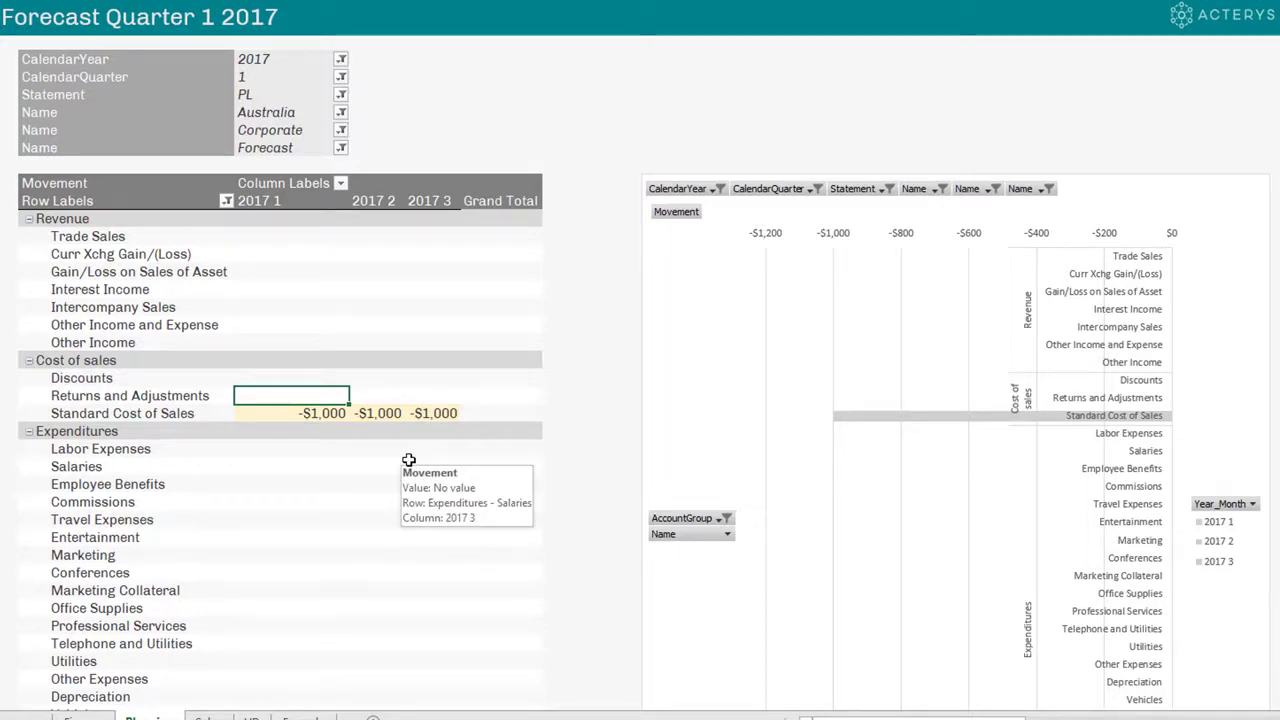
{"action": "type", "text": "="}
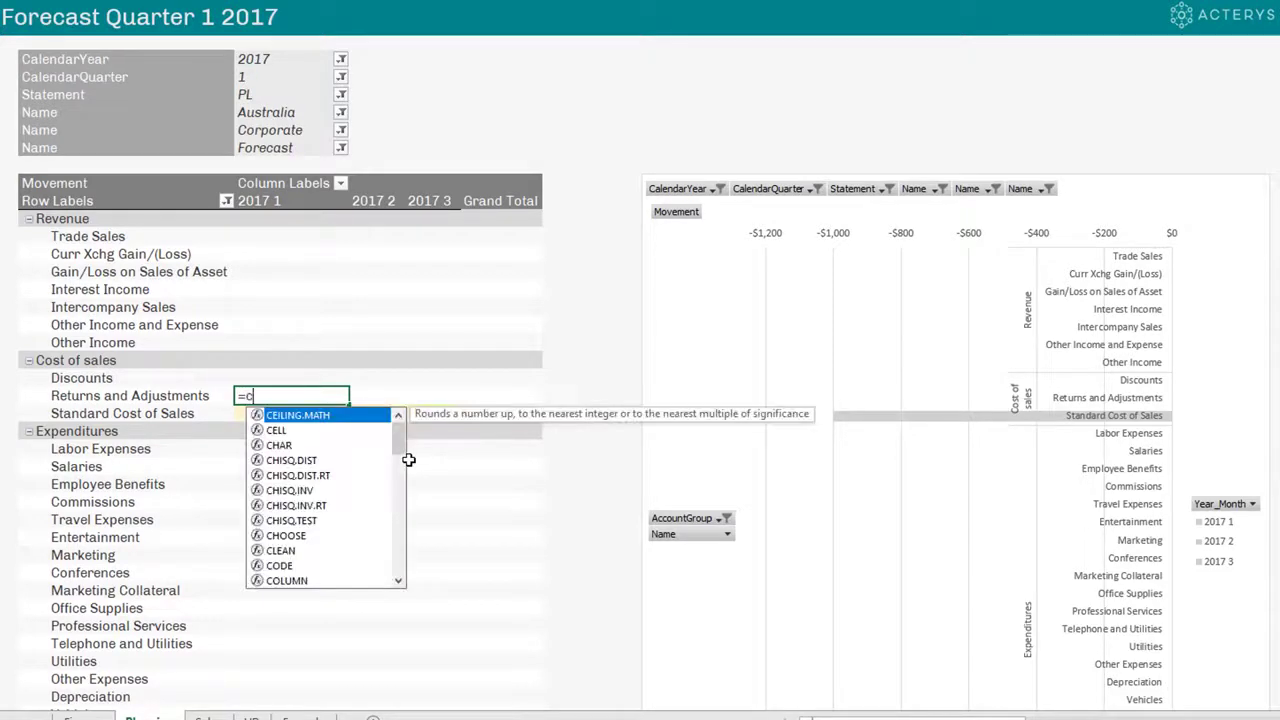
{"action": "type", "text": "c24*"}
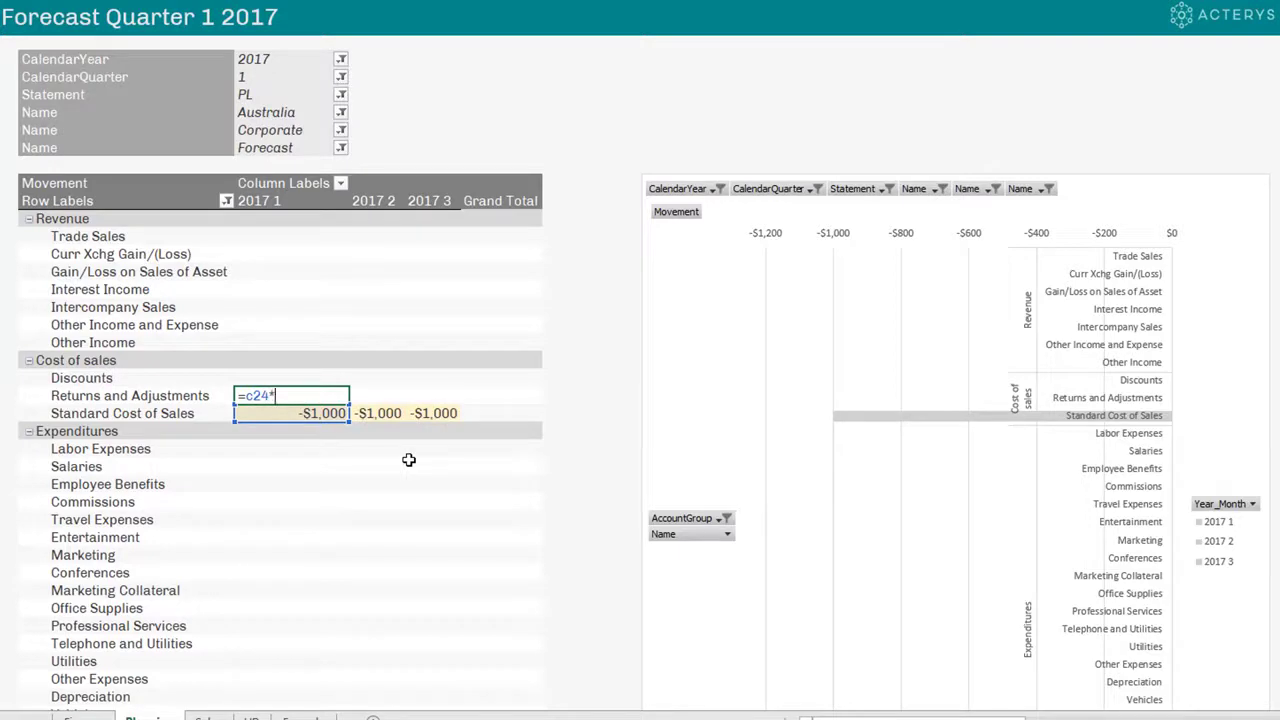
{"action": "type", "text": ".1"}
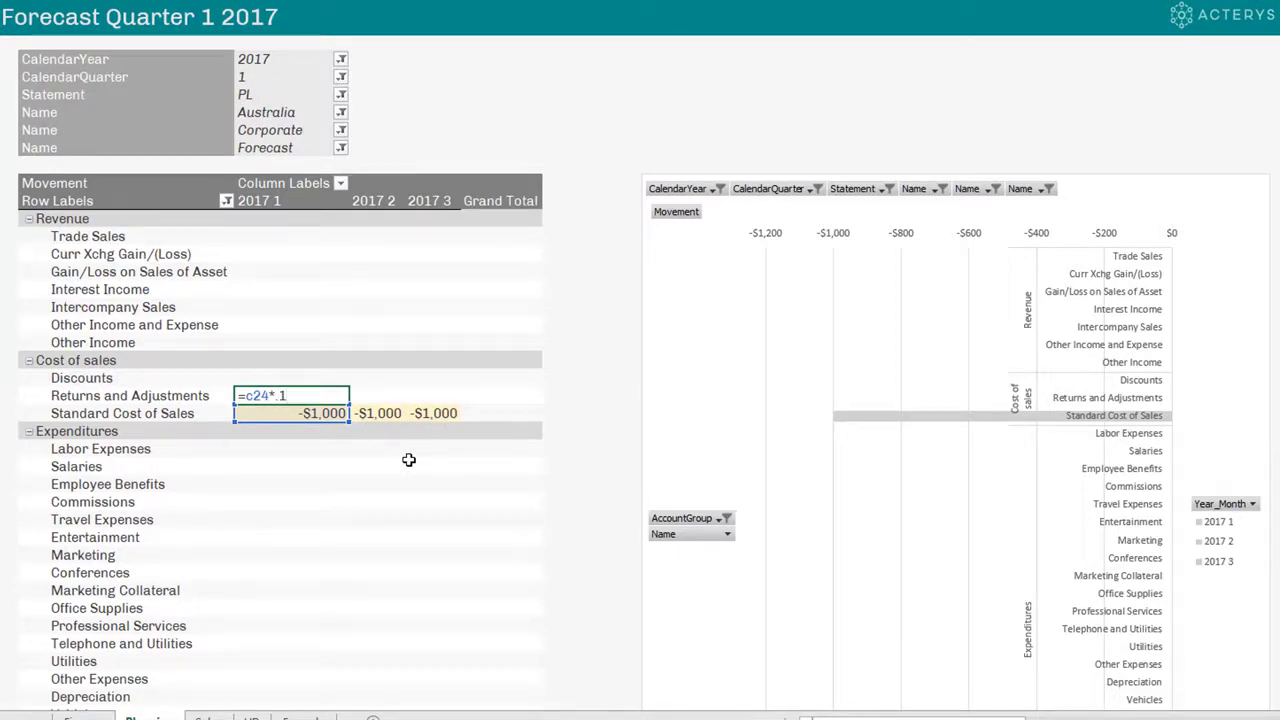
{"action": "key", "text": "Return"}
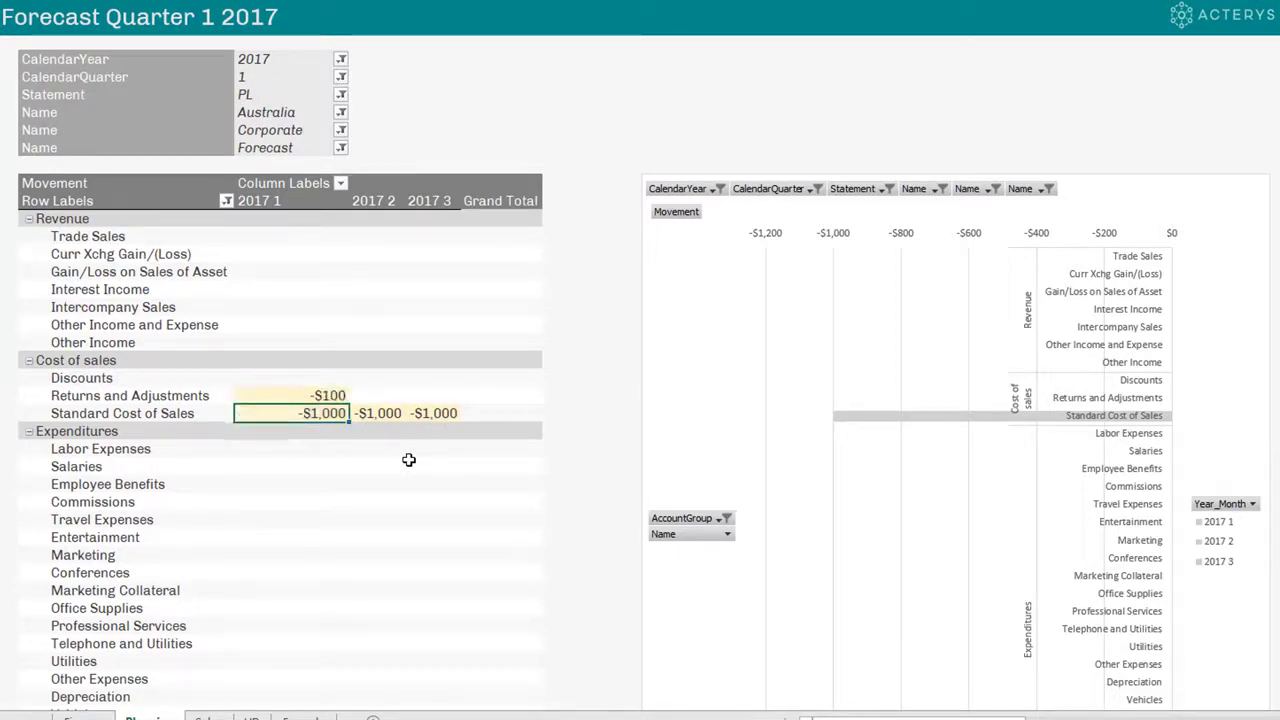
{"action": "left_click", "coordinate": [328, 394]}
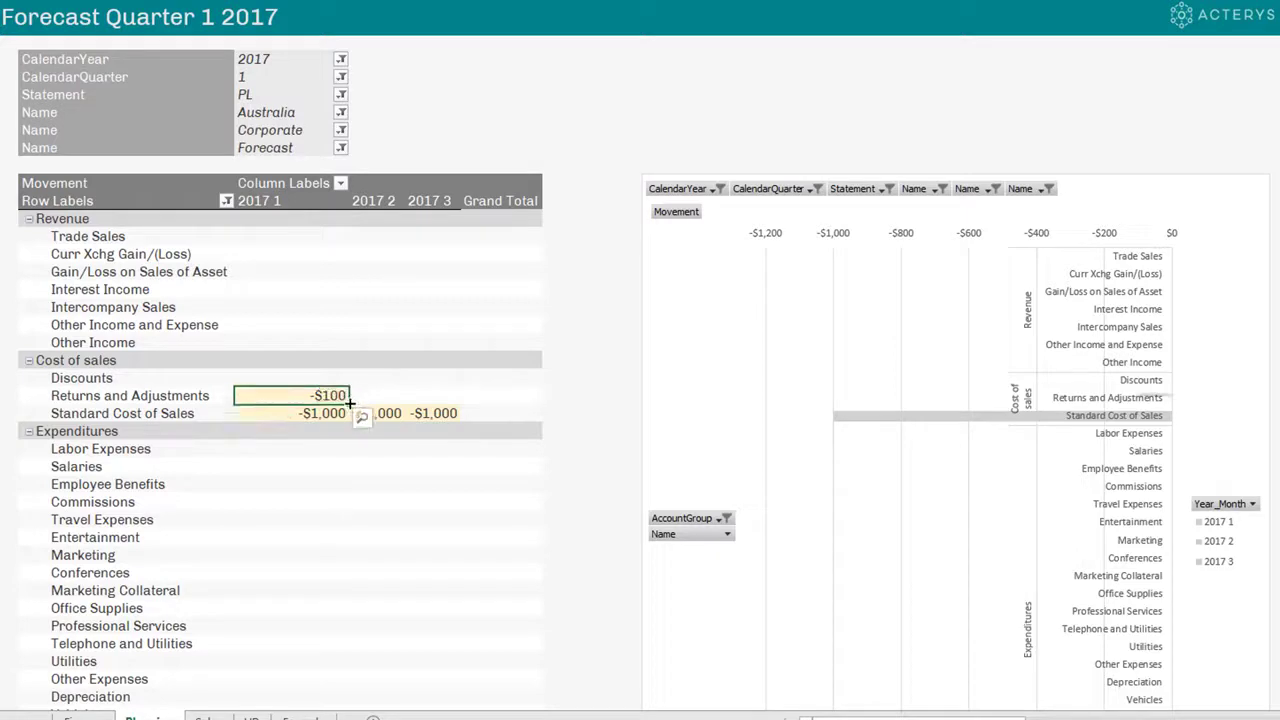
{"action": "left_click_drag", "start_coordinate": [349, 404], "coordinate": [437, 414]}
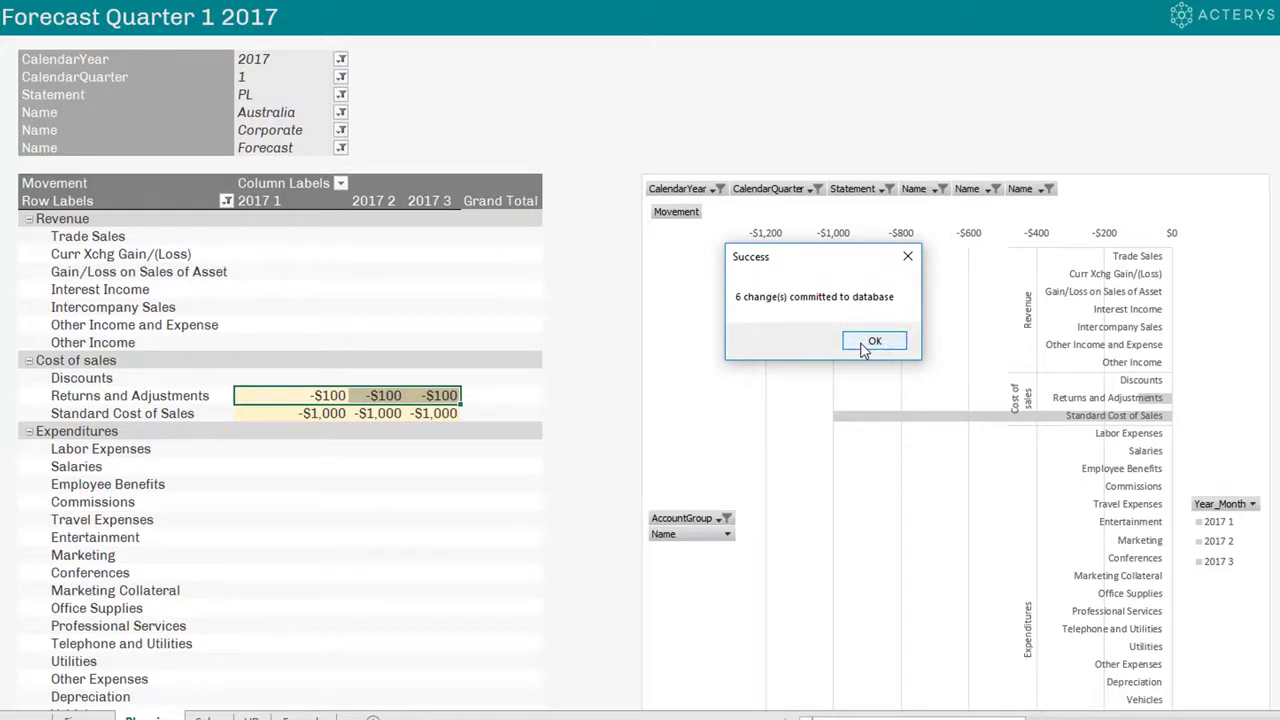
Step: Acknowledge the committed changes and paste into the 2017 3 Returns and Adjustments cell
{"action": "left_click", "coordinate": [862, 346]}
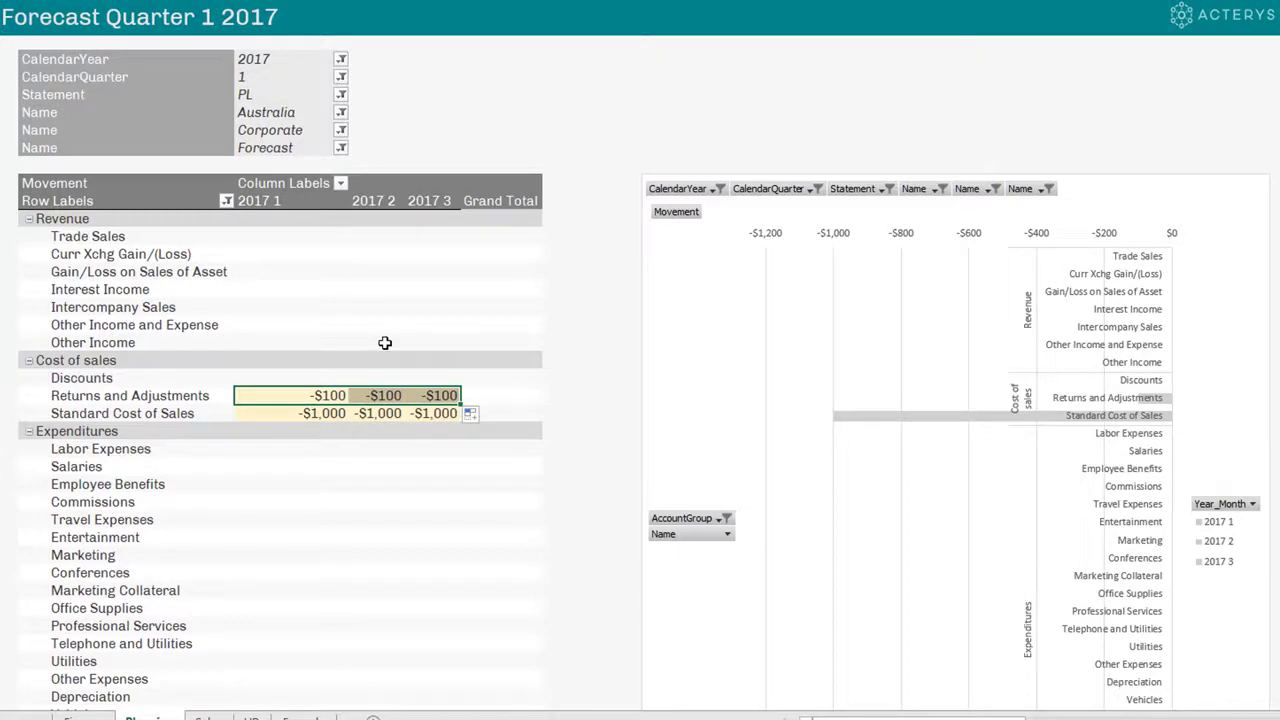
{"action": "left_click", "coordinate": [443, 397]}
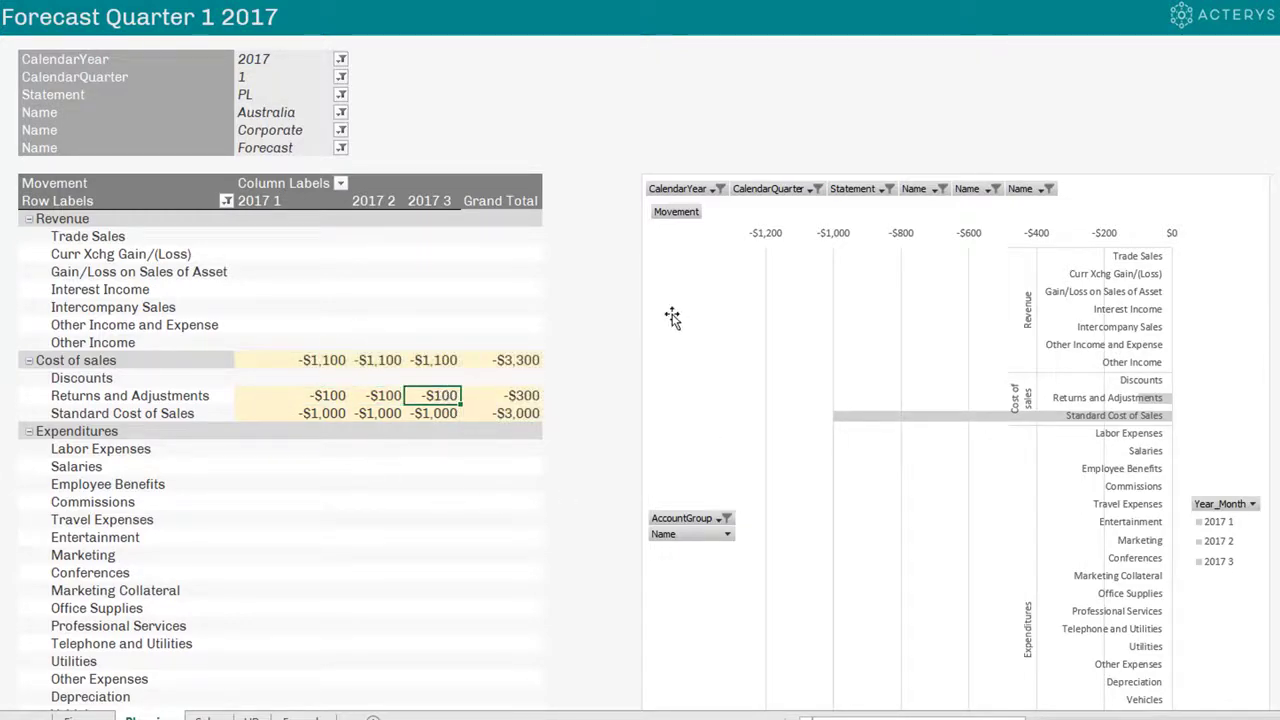
{"action": "key", "text": "ctrl+v"}
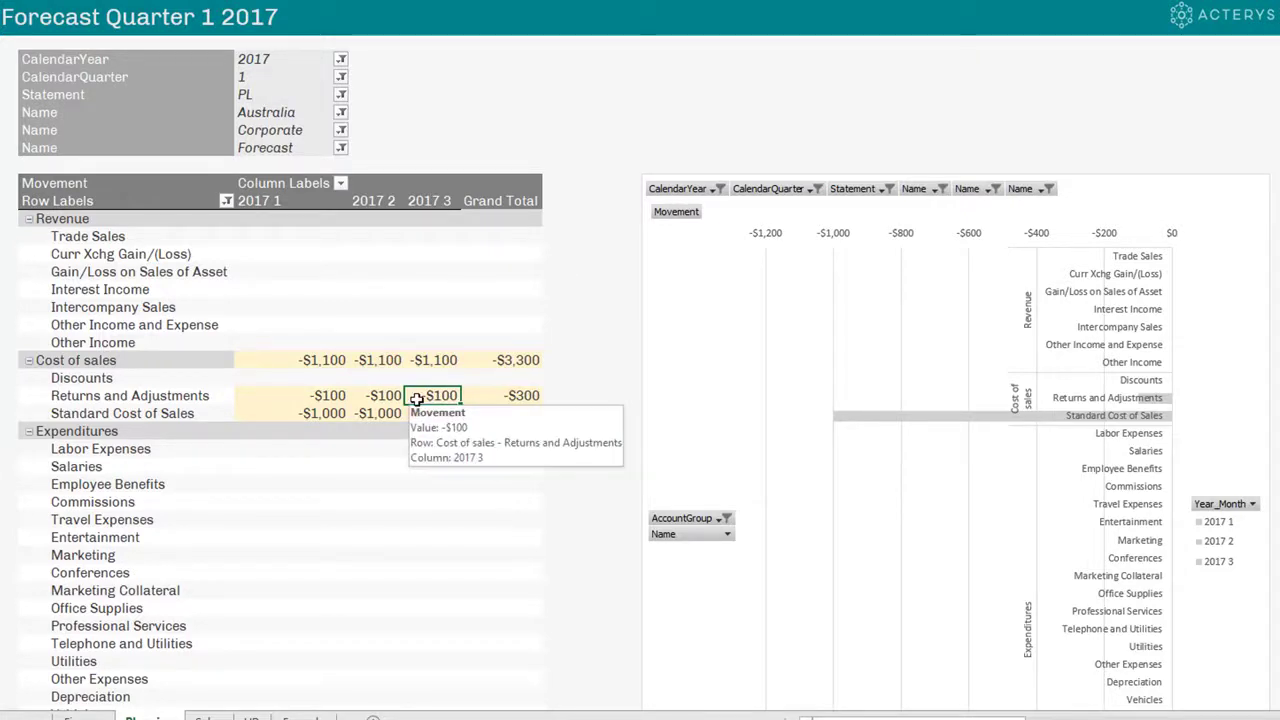
{"action": "key", "text": "Down"}
{"action": "key", "text": "Down"}
{"action": "key", "text": "Down"}
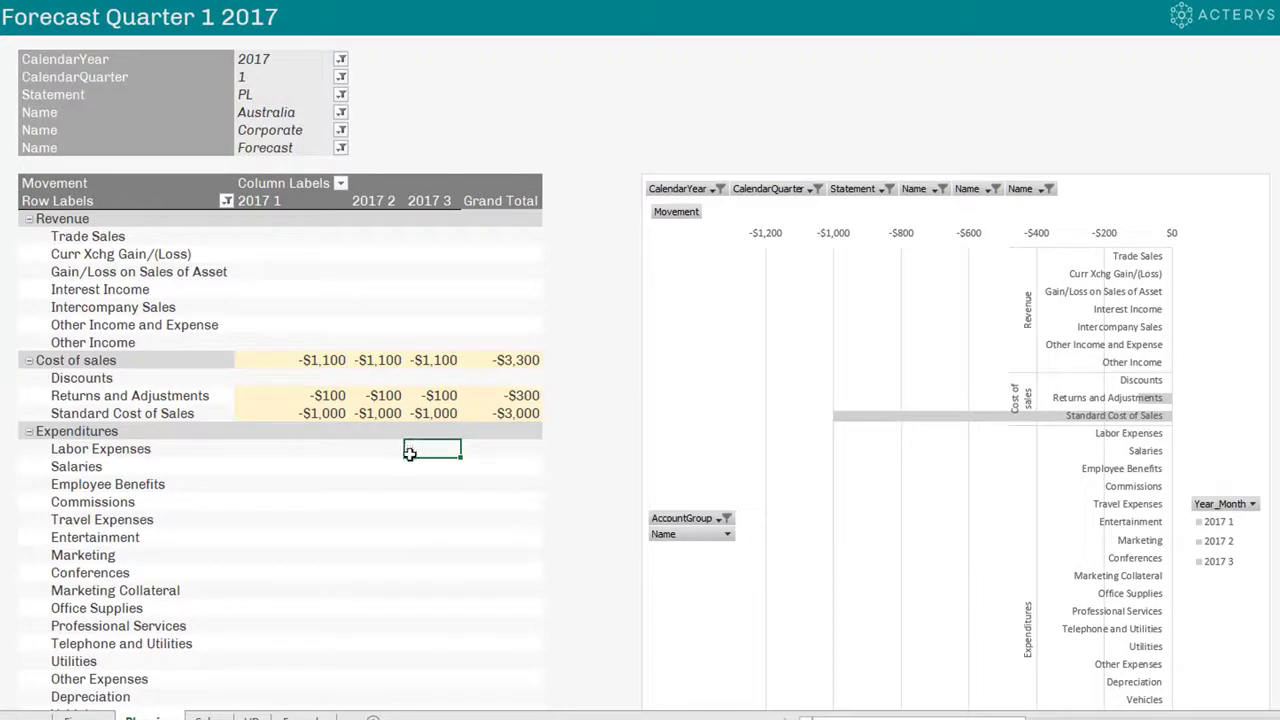
Step: Replace the Standard Cost of Sales grand total with -10%, giving -$3,300
{"action": "mouse_move", "coordinate": [432, 449]}
{"action": "left_click", "coordinate": [503, 415]}
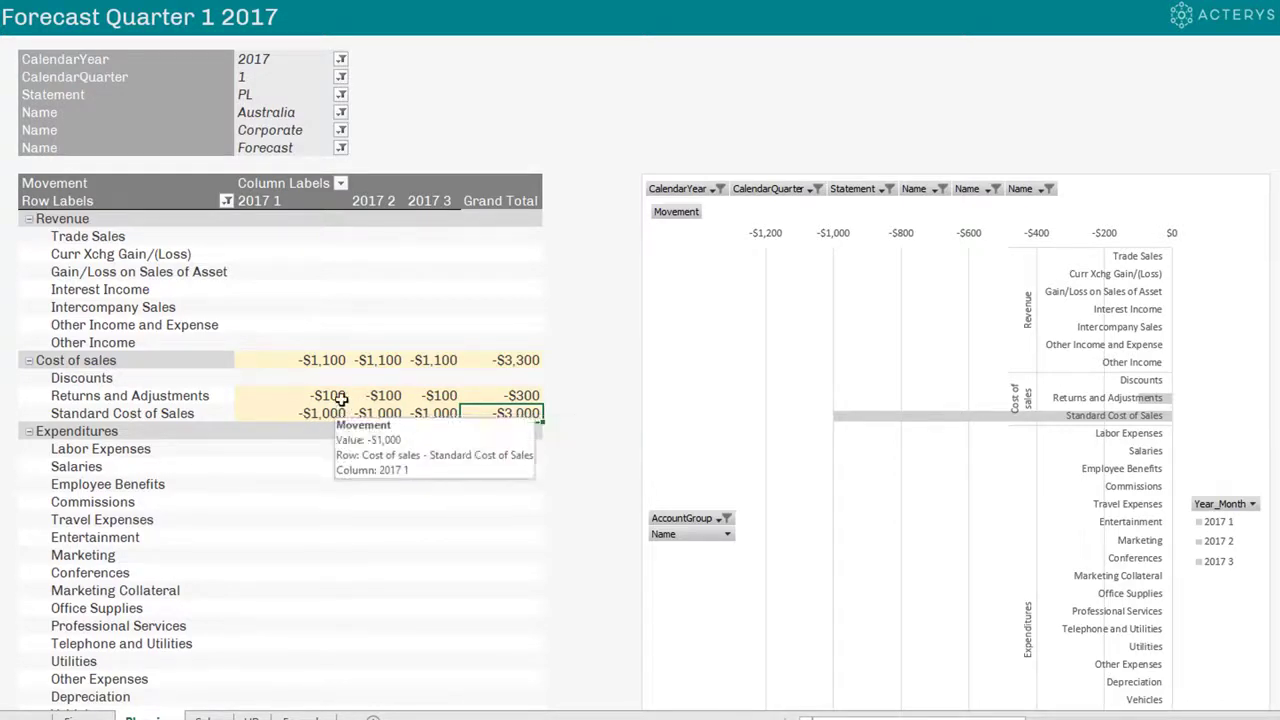
{"action": "double_click", "coordinate": [519, 413]}
{"action": "key", "text": "BackSpace"}
{"action": "key", "text": "BackSpace"}
{"action": "key", "text": "BackSpace"}
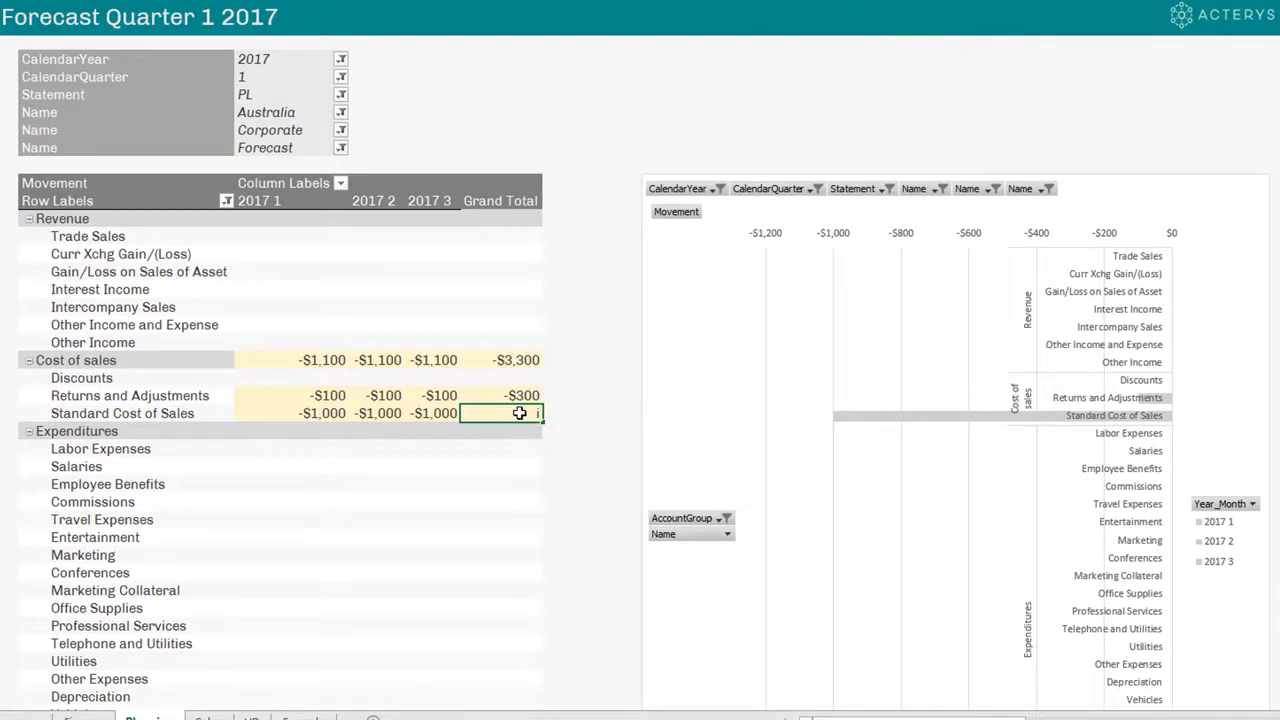
{"action": "type", "text": "-10"}
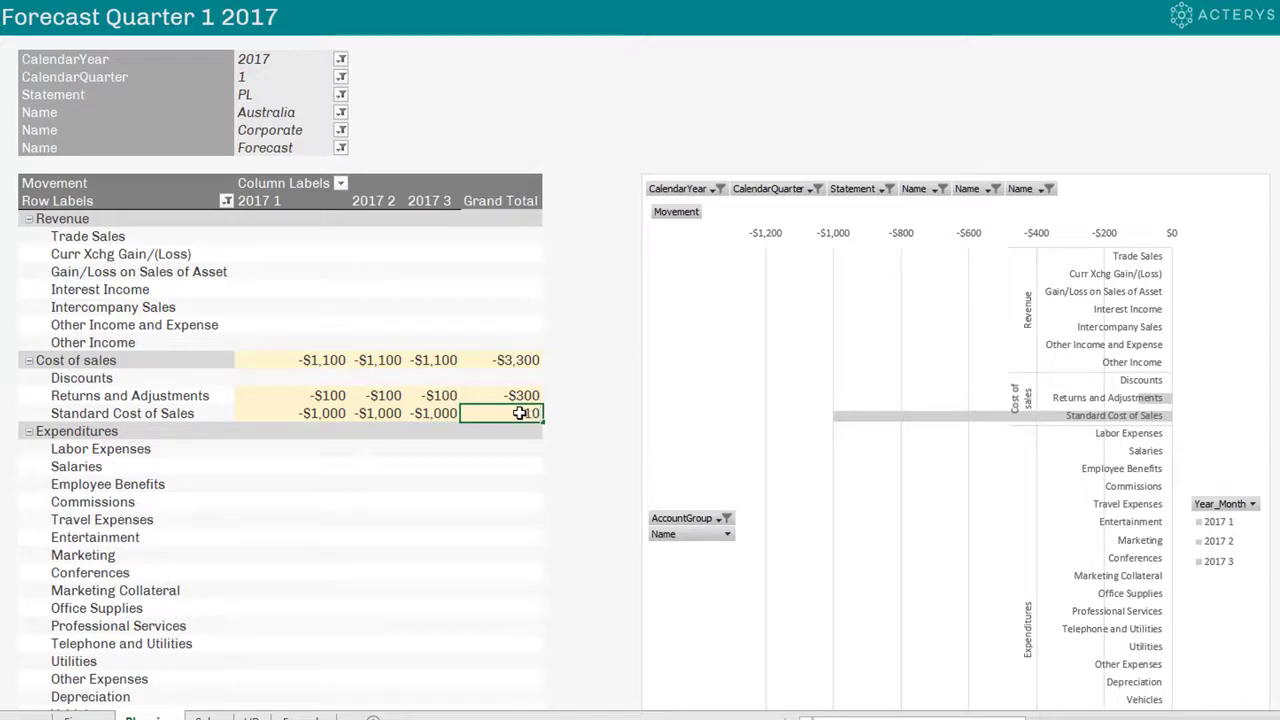
{"action": "type", "text": "%"}
{"action": "key", "text": "Return"}
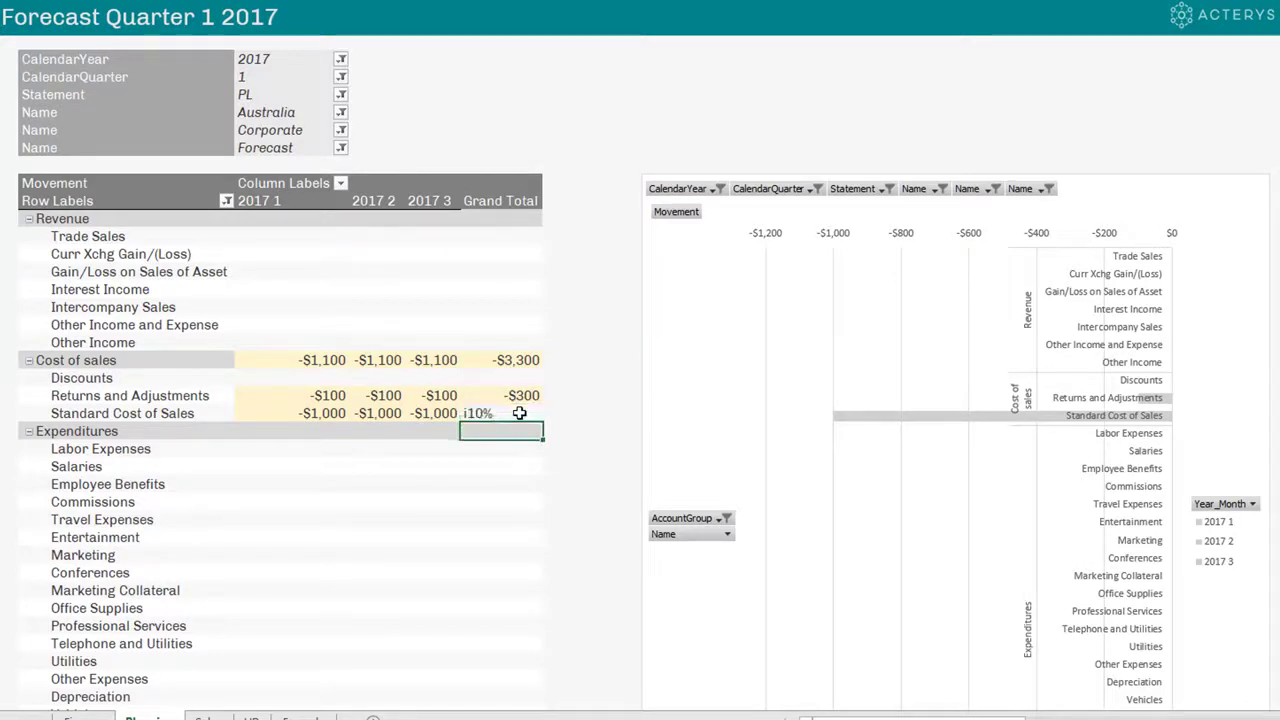
{"action": "left_click", "coordinate": [519, 413]}
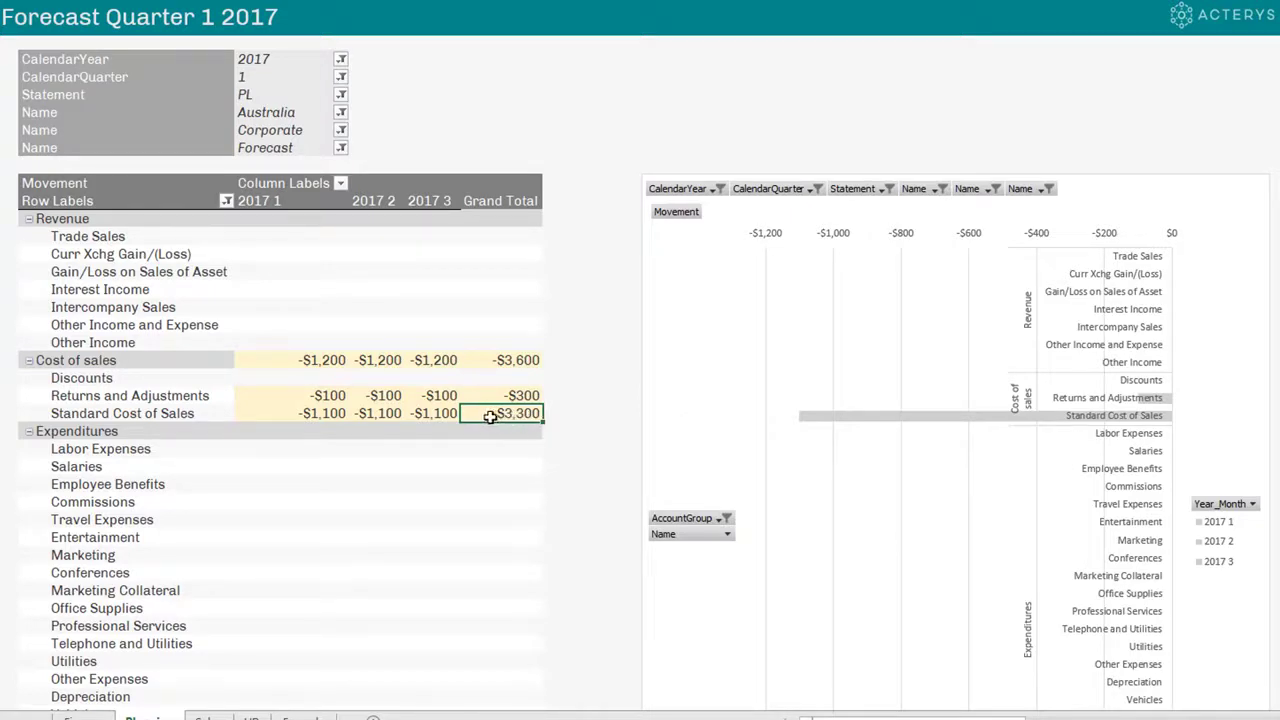
{"action": "mouse_move", "coordinate": [318, 413]}
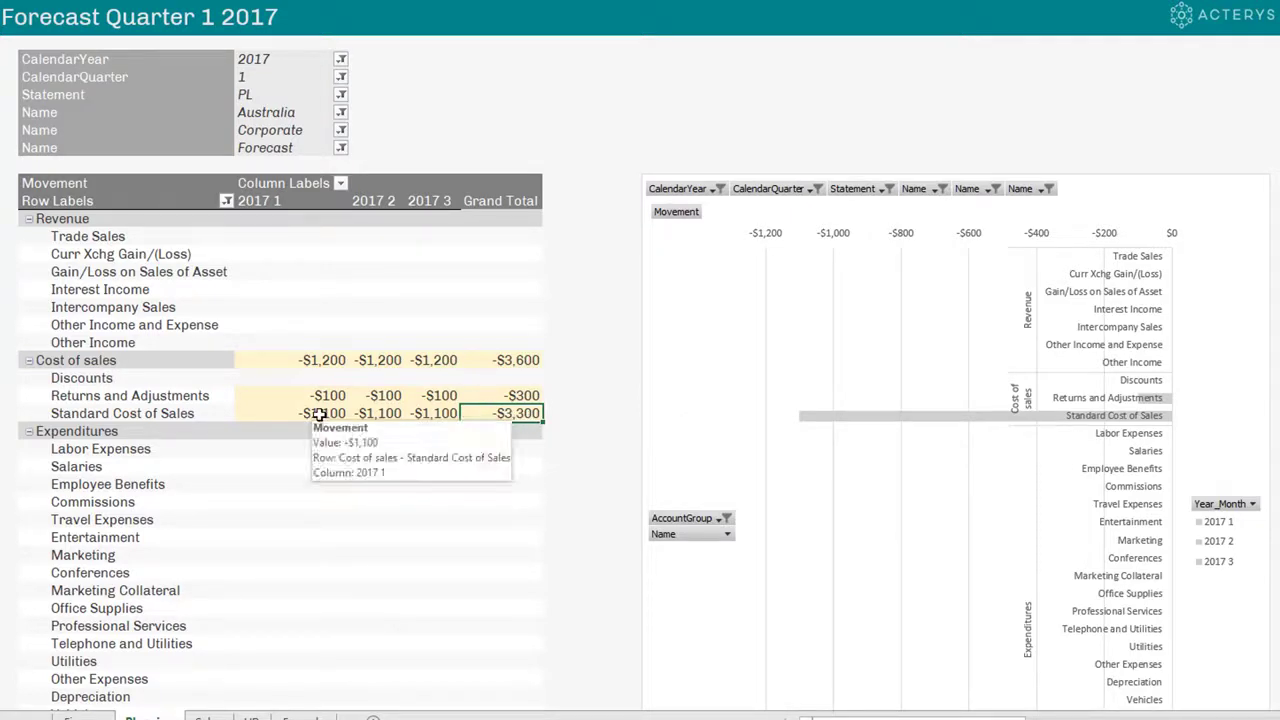
{"action": "left_click", "coordinate": [370, 342]}
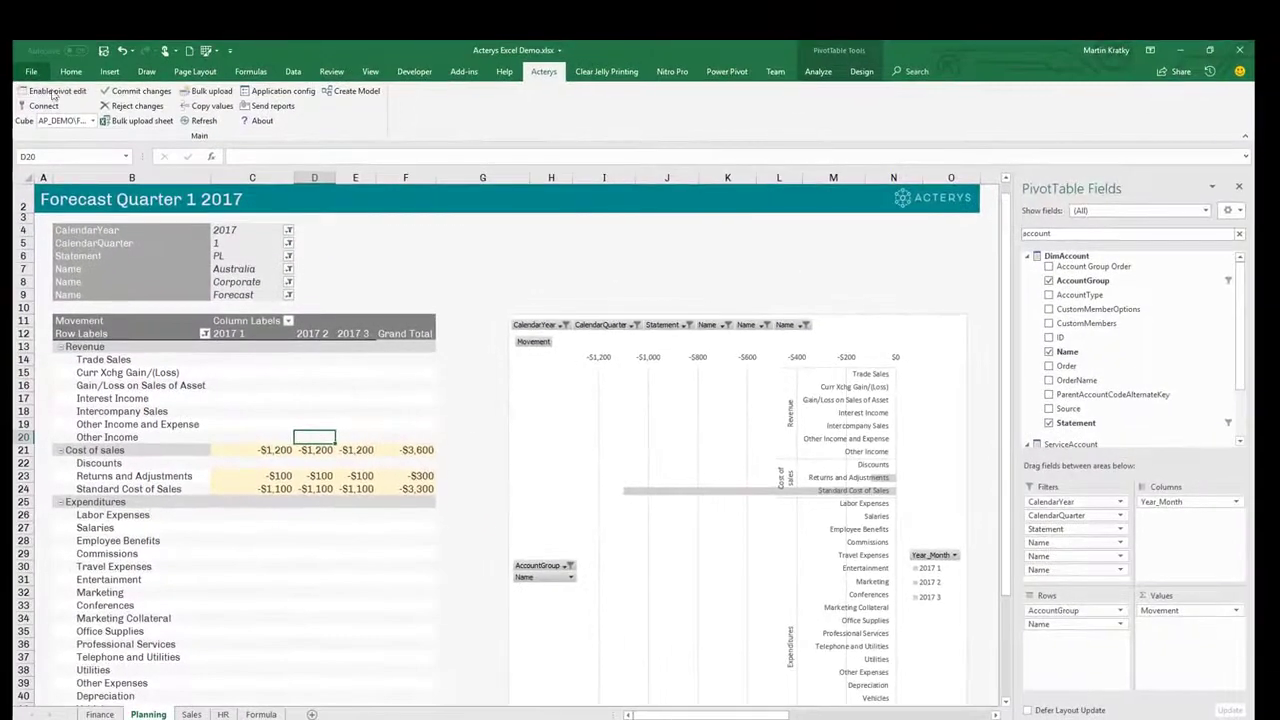
Step: Upload the workbook through File > Publish > Publish to Power BI
{"action": "left_click", "coordinate": [31, 71]}
{"action": "left_click", "coordinate": [42, 298]}
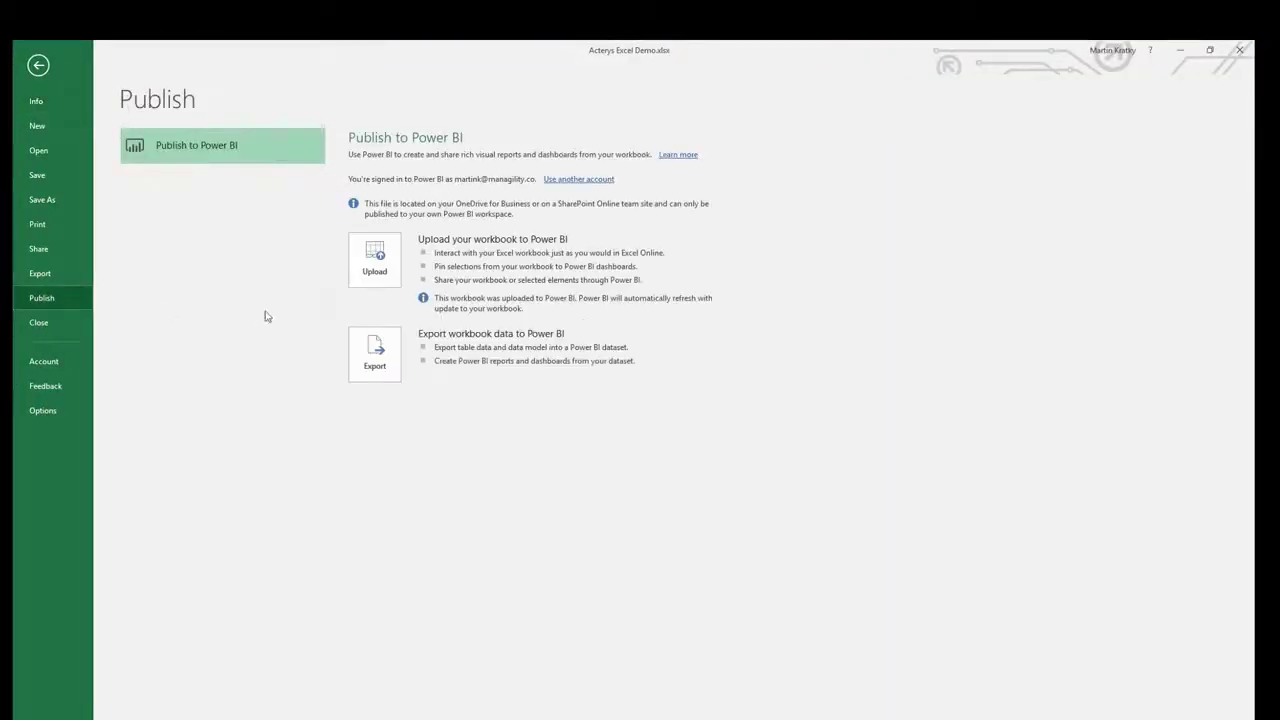
{"action": "left_click", "coordinate": [385, 269]}
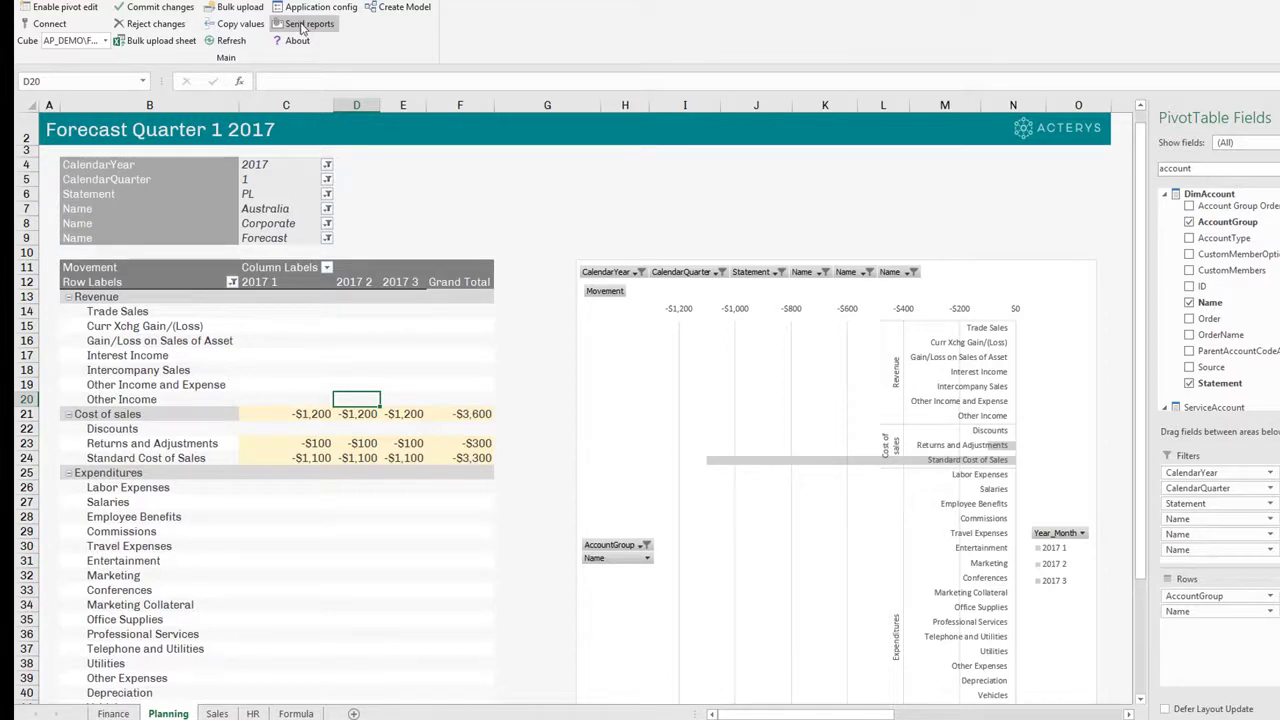
Step: On the Finance sheet, set the results pivot's Name filter to Australia
{"action": "left_click", "coordinate": [115, 714]}
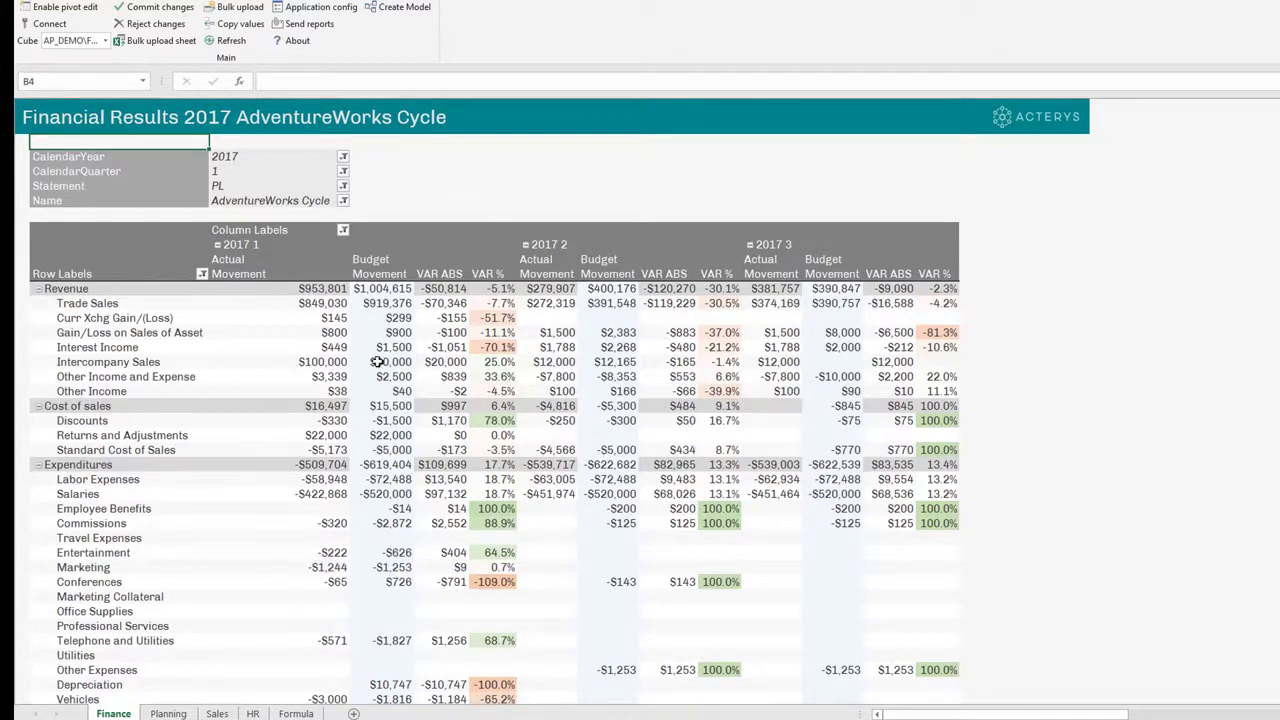
{"action": "left_click", "coordinate": [341, 200]}
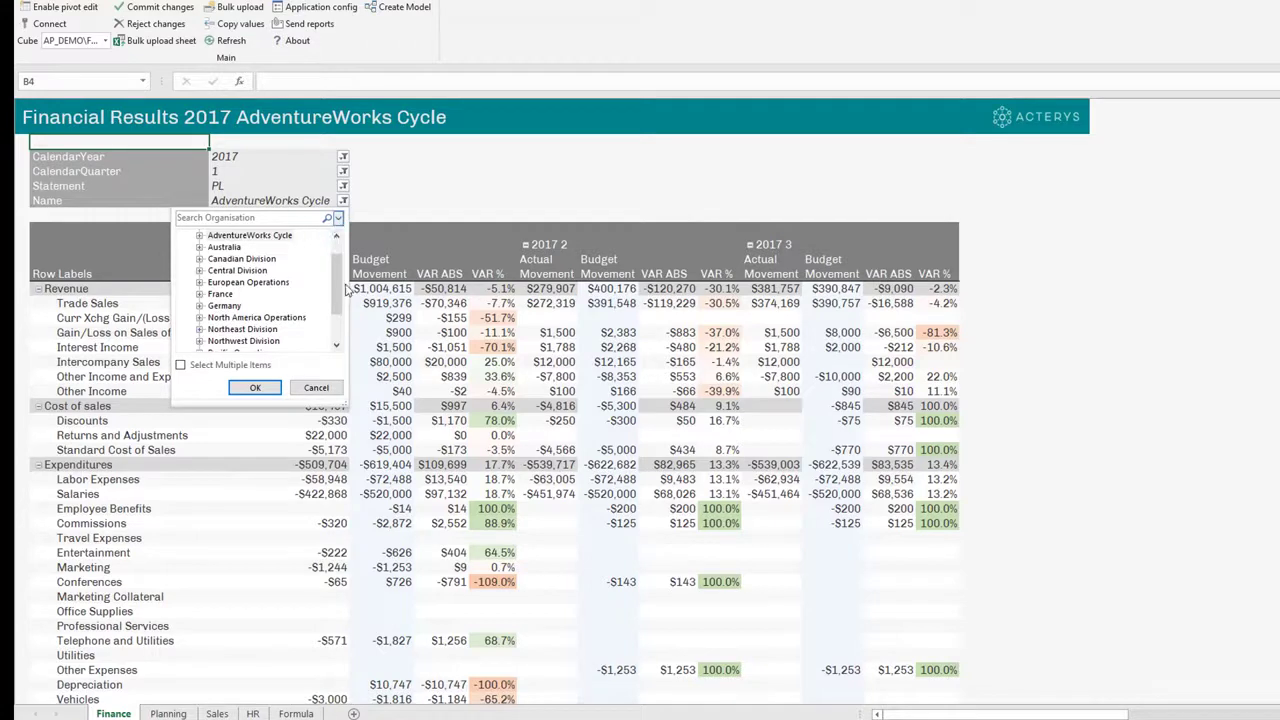
{"action": "scroll", "coordinate": [338, 290], "scroll_direction": "up", "scroll_amount": 2}
{"action": "left_click", "coordinate": [255, 390]}
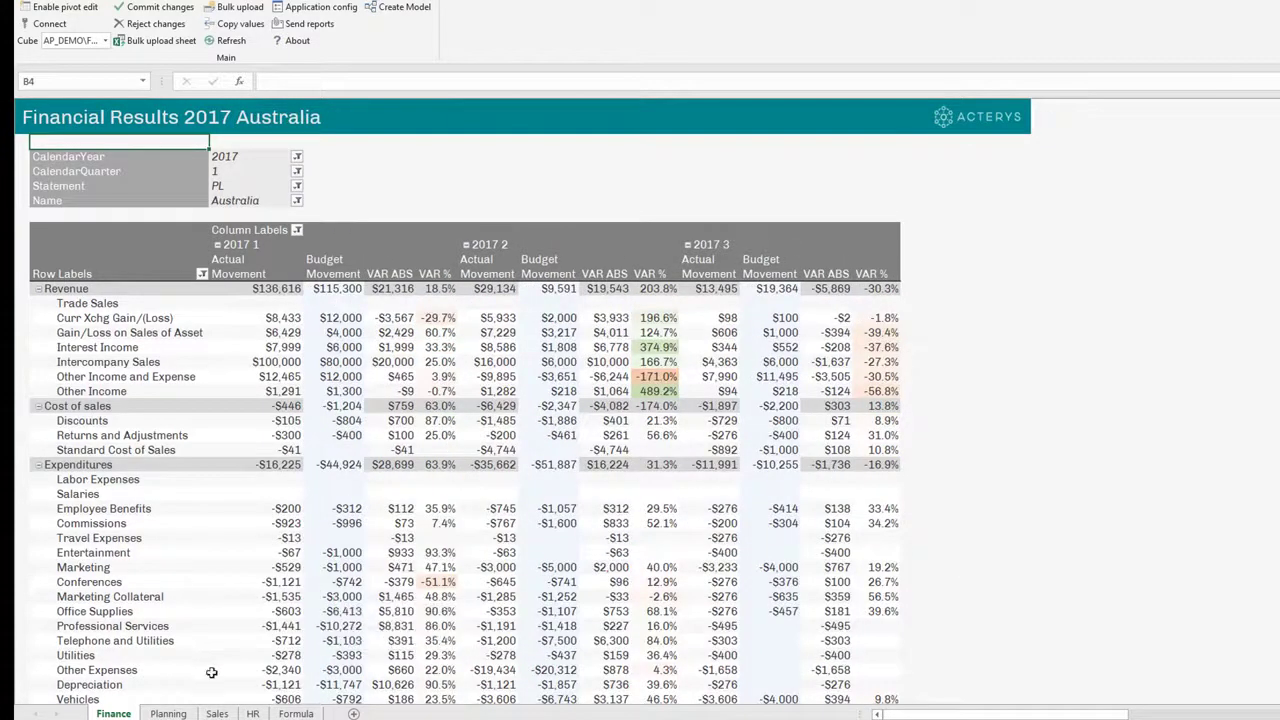
Step: Collapse the DimAccount group in the Planning sheet pivot's field list
{"action": "left_click", "coordinate": [168, 713]}
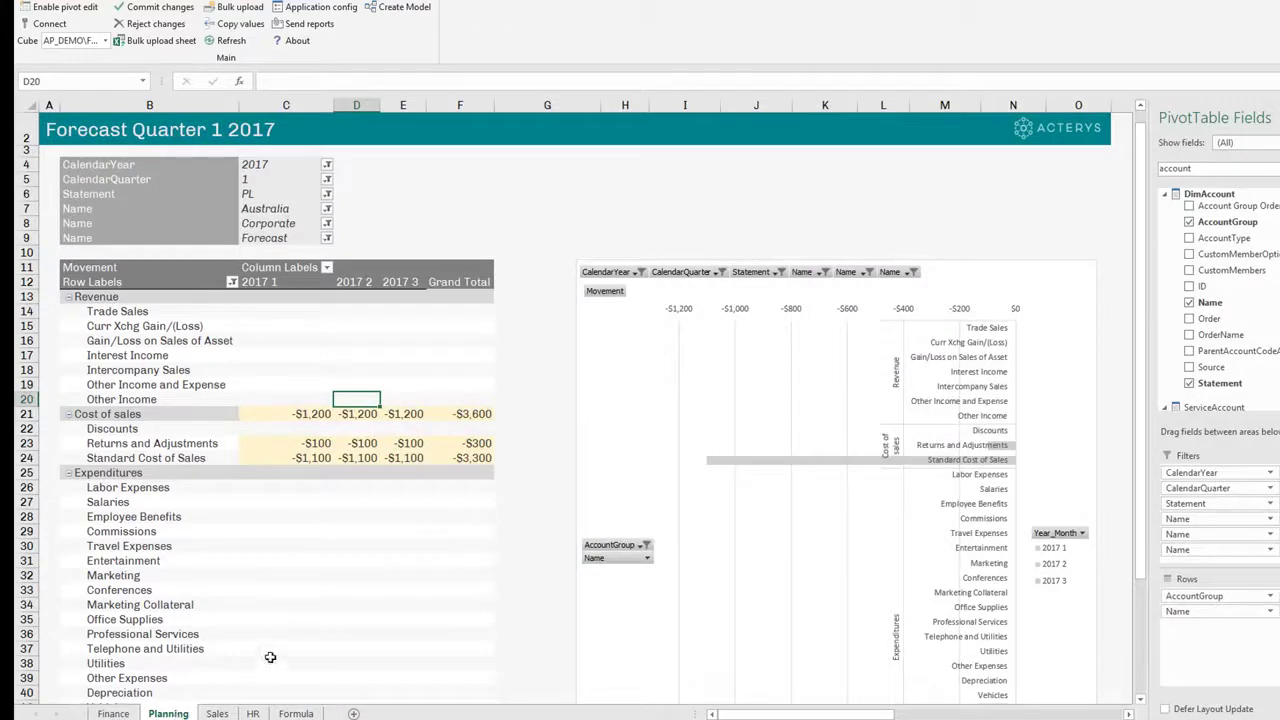
{"action": "left_click", "coordinate": [285, 553]}
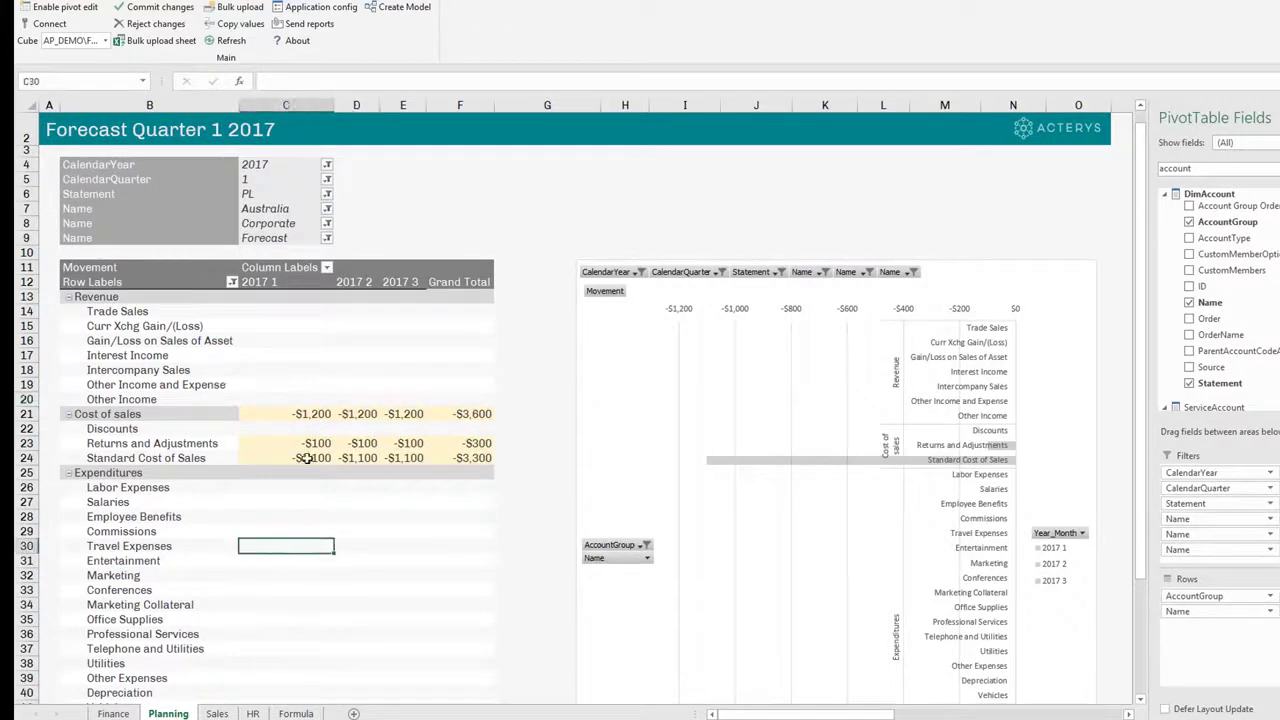
{"action": "mouse_move", "coordinate": [285, 502]}
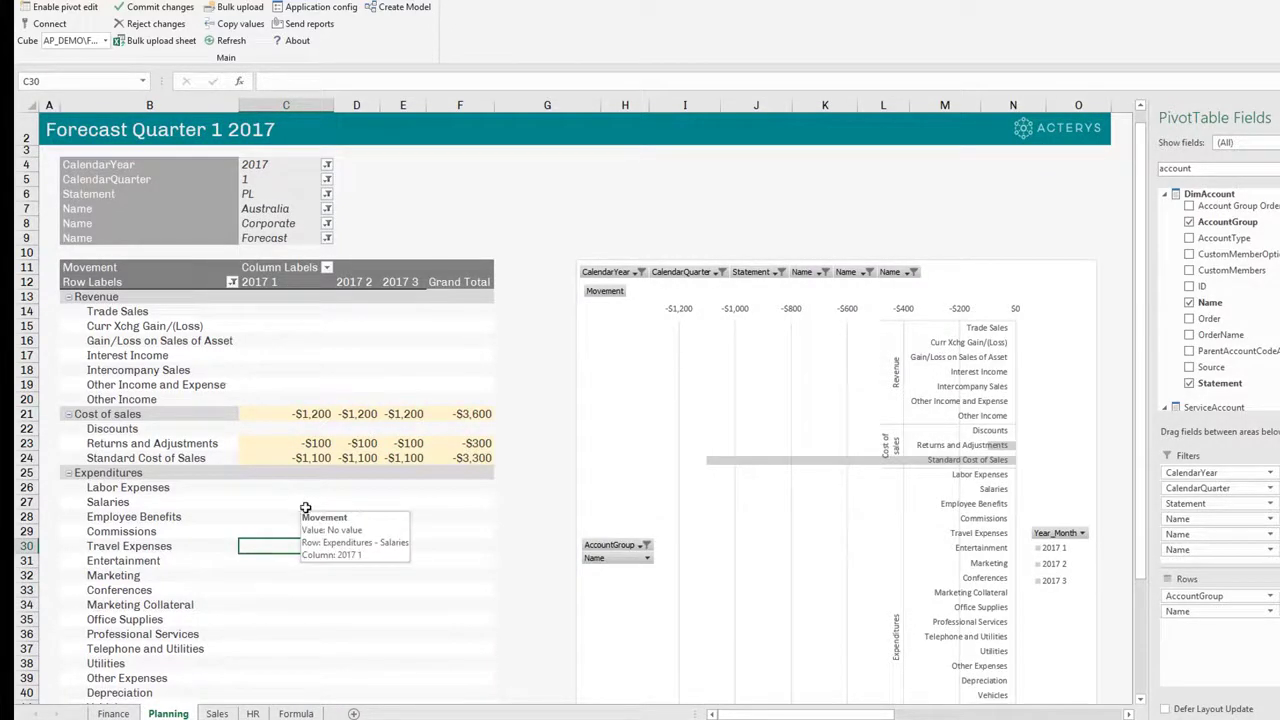
{"action": "left_click", "coordinate": [1165, 194]}
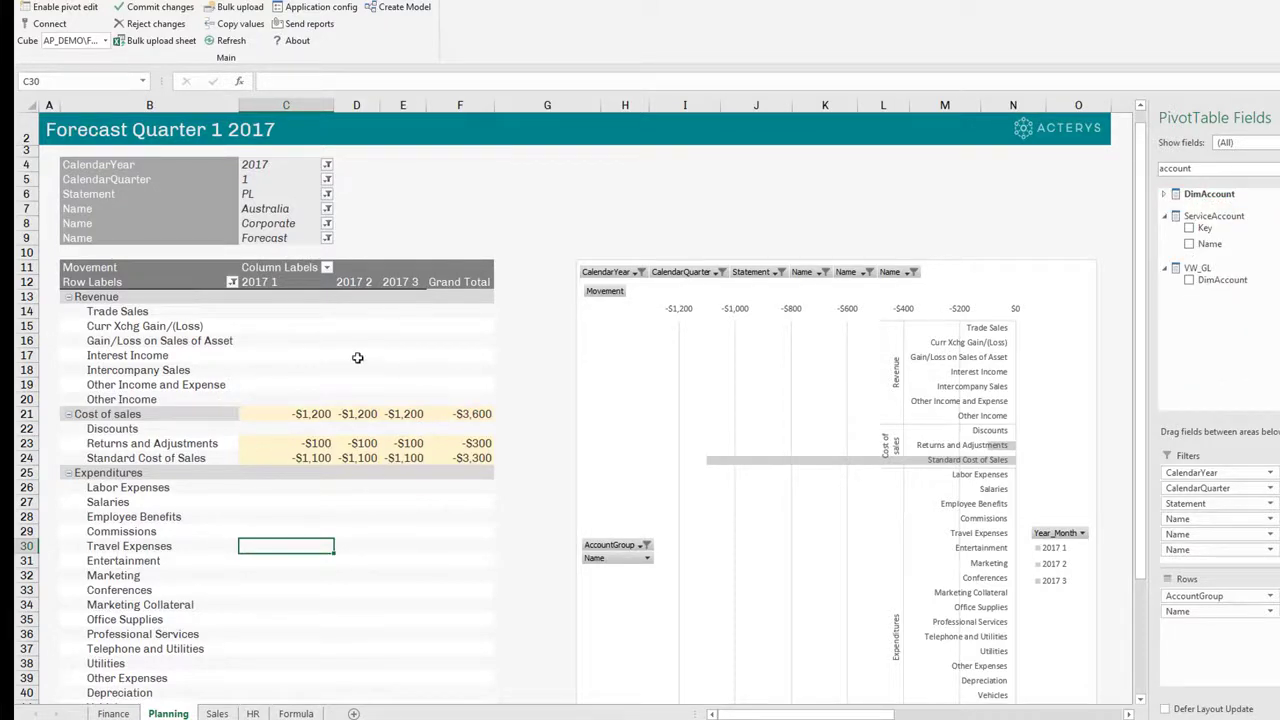
{"action": "left_click", "coordinate": [300, 712]}
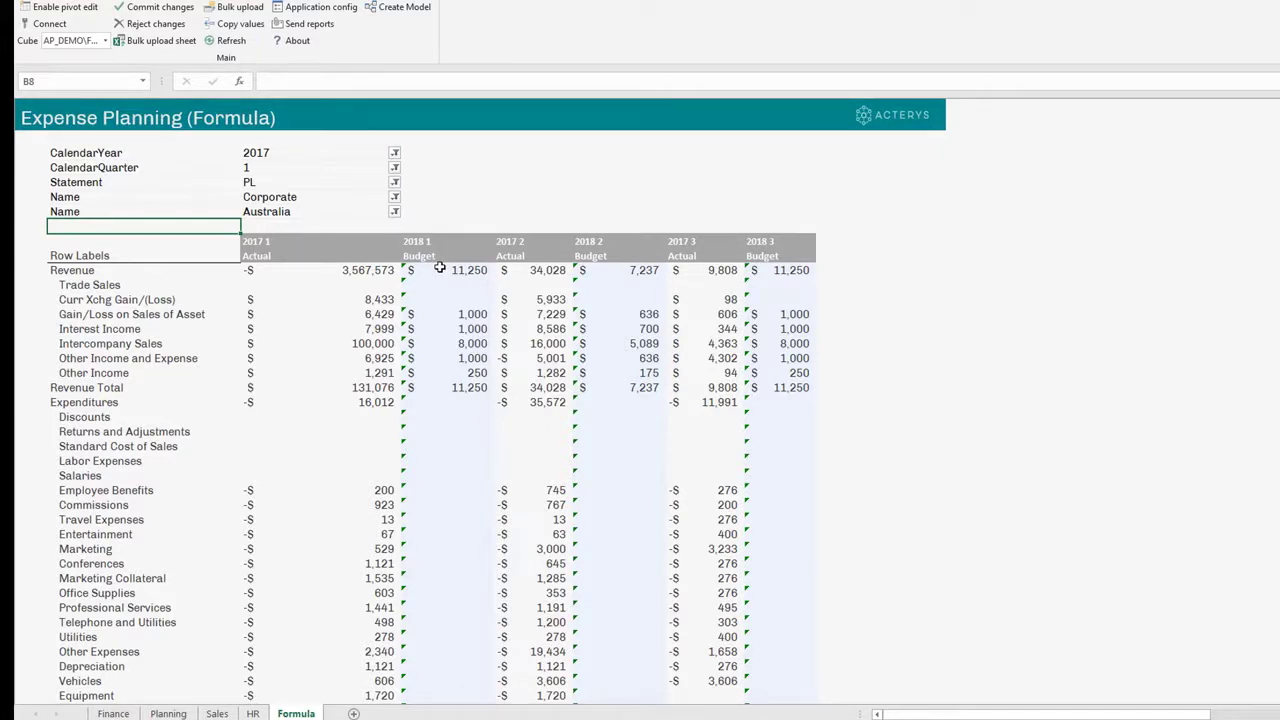
Step: Overwrite the Employee Benefits 2018 1 Budget formula in D26 with 1,000
{"action": "left_click", "coordinate": [439, 491]}
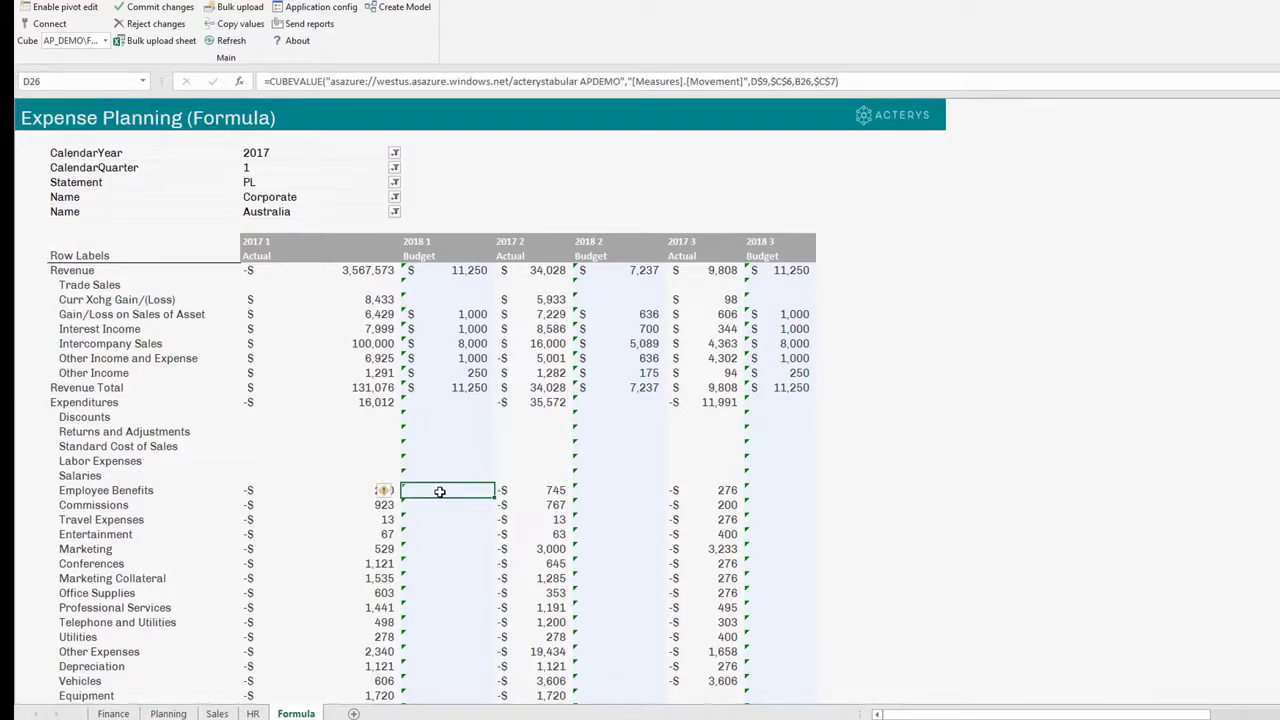
{"action": "type", "text": "1000"}
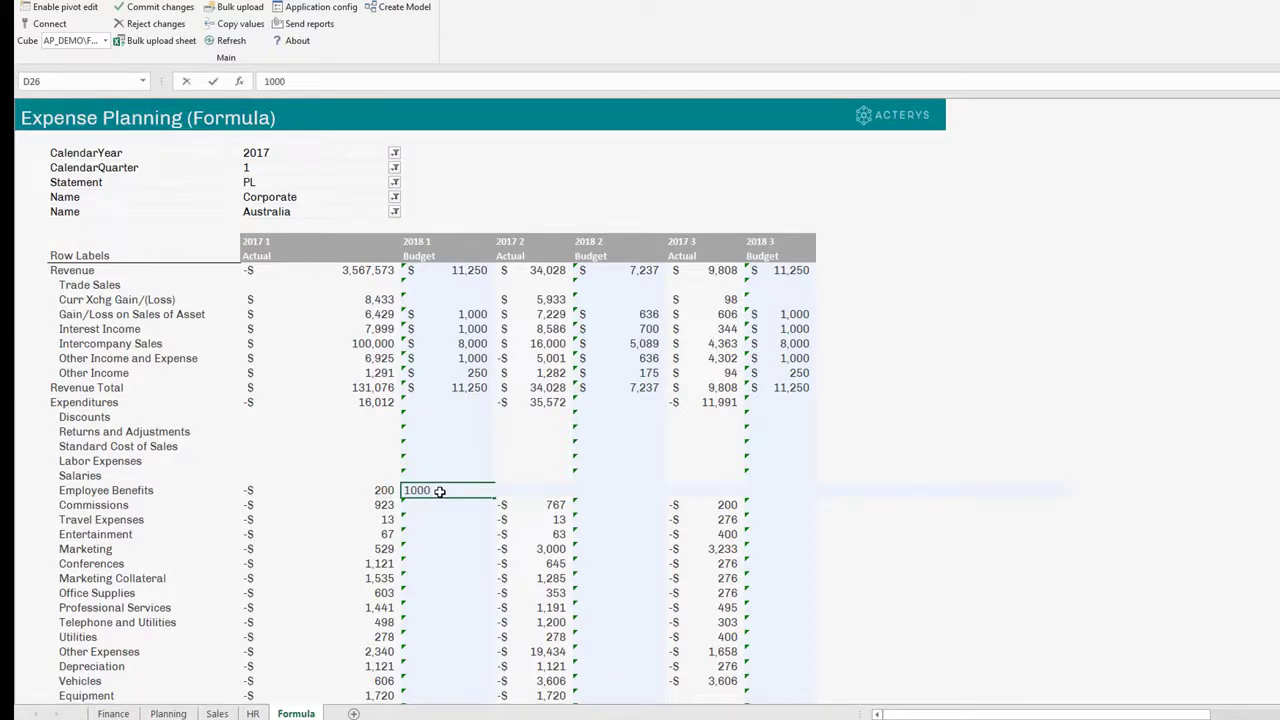
{"action": "key", "text": "Return"}
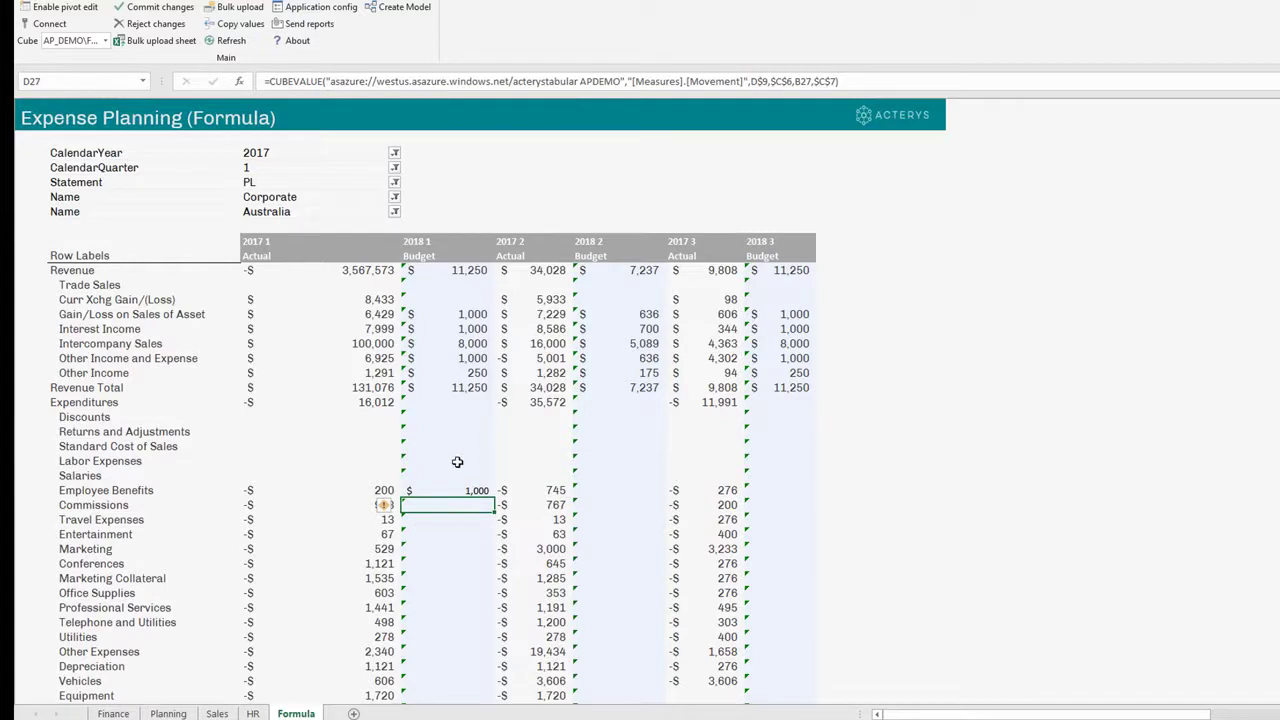